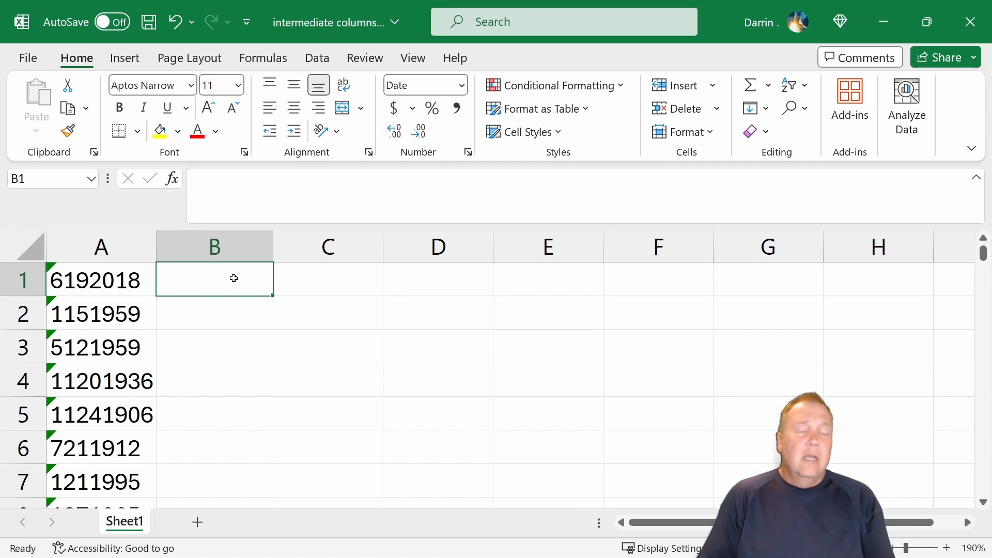
- Examine the numeric date values stored as text in column A, checking cells A1 through A4
left_click(106, 286)
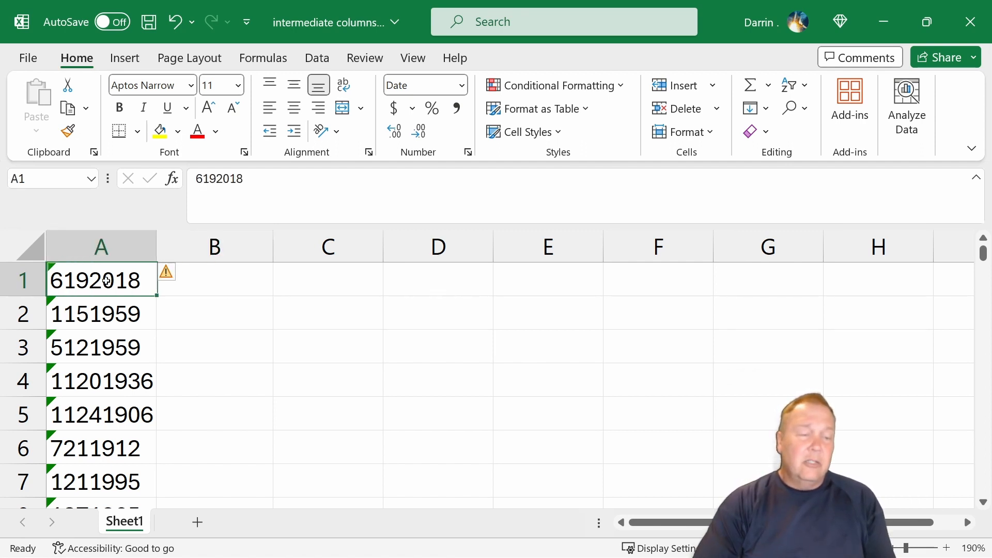
left_click(122, 317)
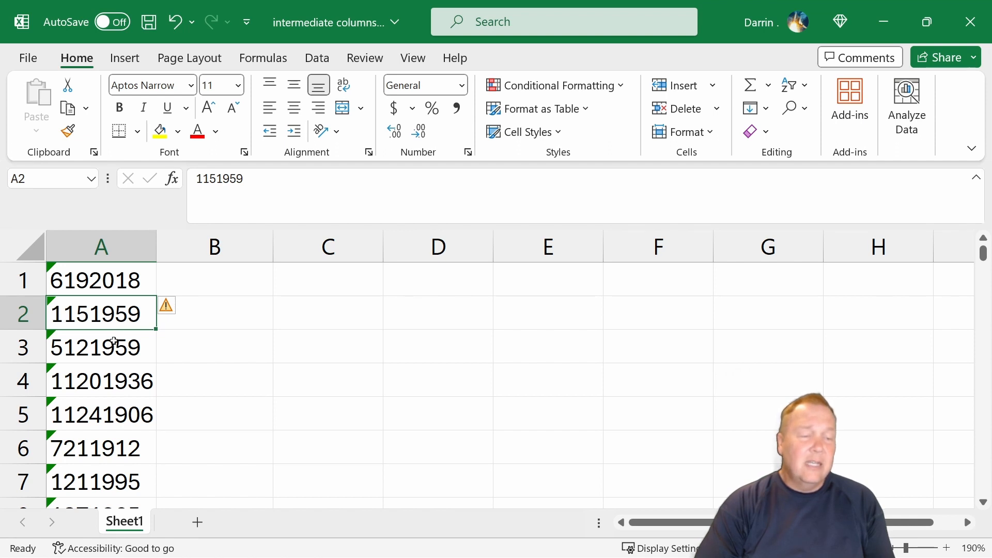
left_click(74, 381)
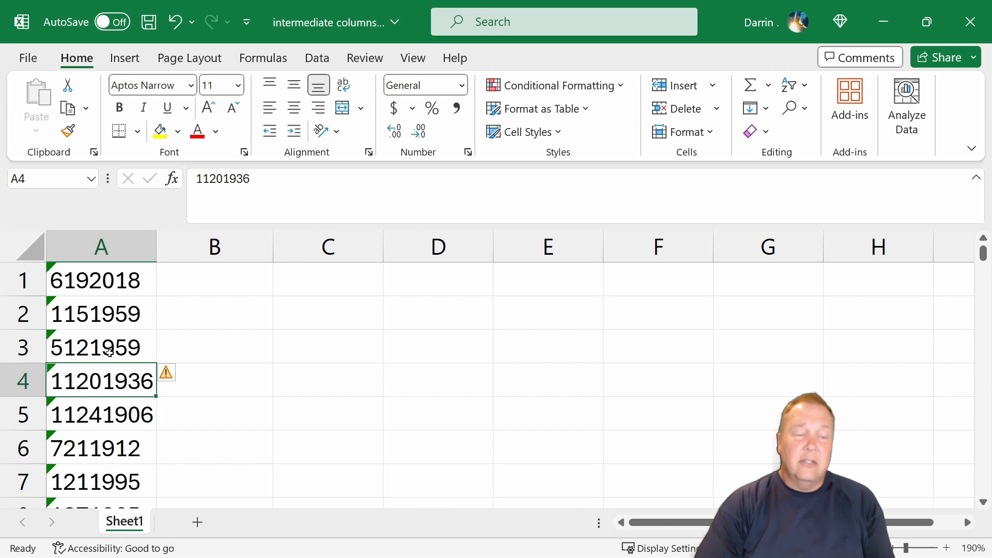
left_click(61, 286)
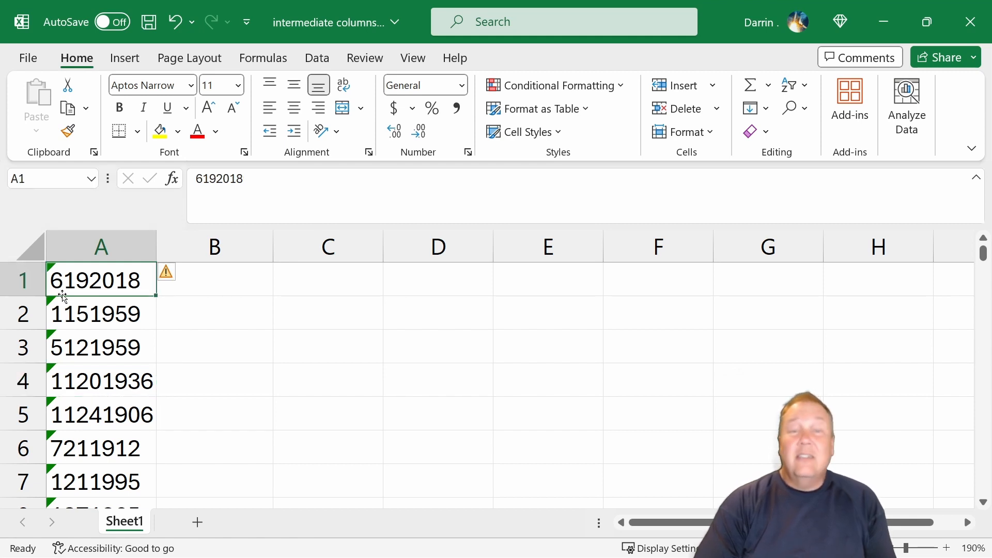
left_click(92, 316)
left_click(97, 350)
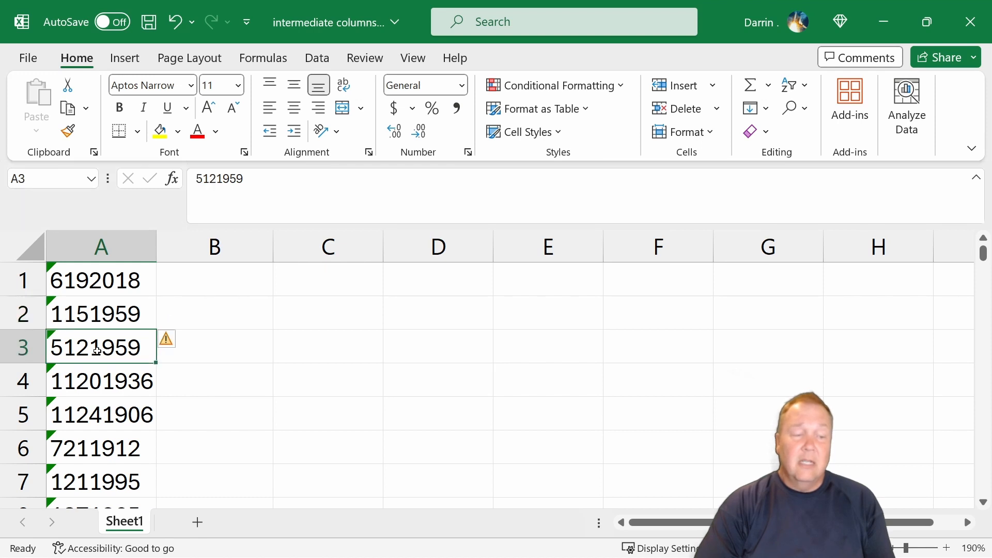
left_click(98, 387)
left_click(103, 287)
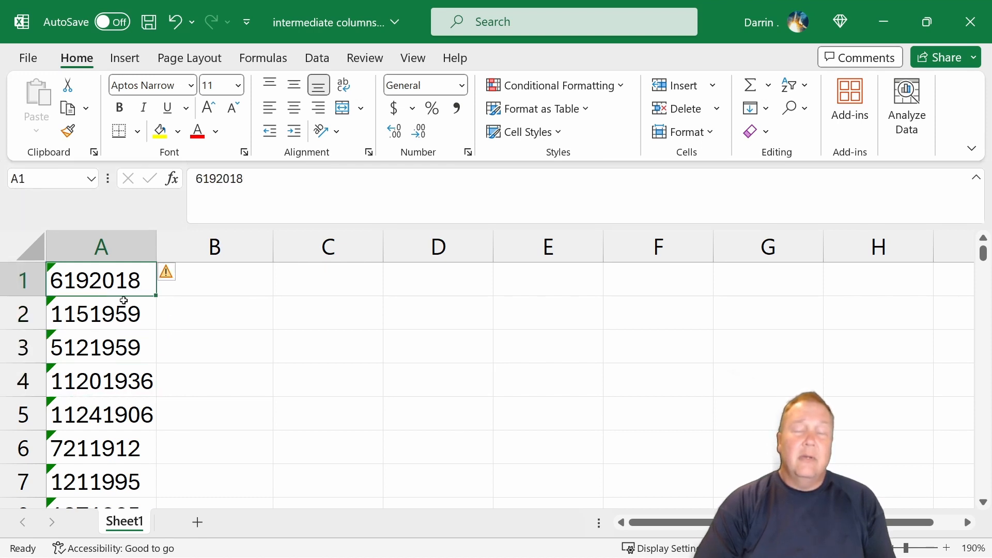
- Start a DATE formula in B1 with the year argument RIGHT(A1,4)
left_click(202, 276)
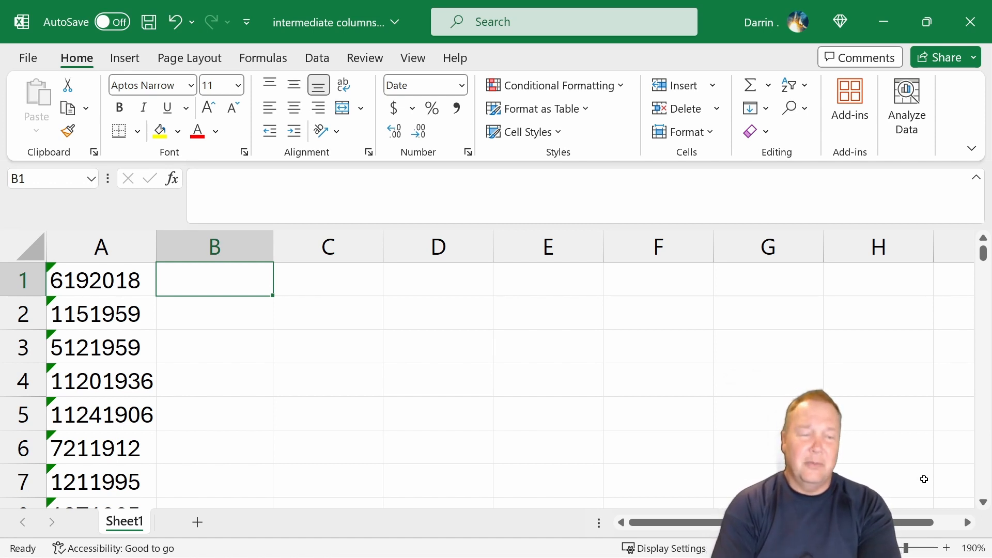
type("=")
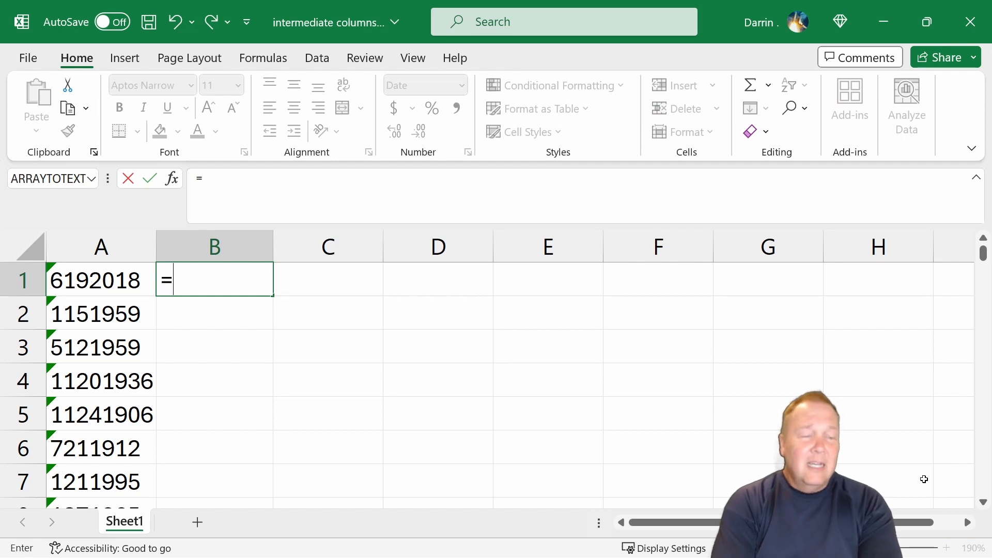
type("date")
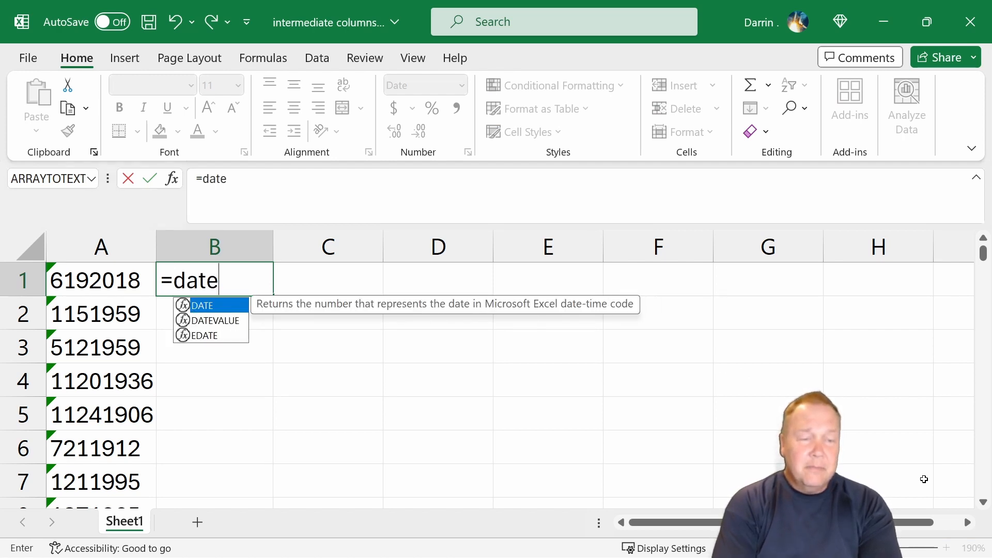
type("(")
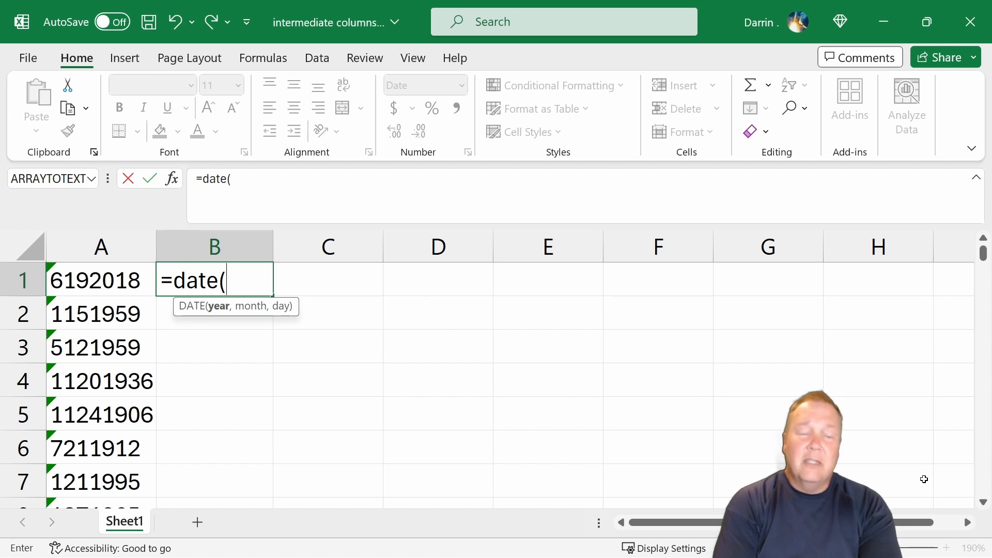
type("right")
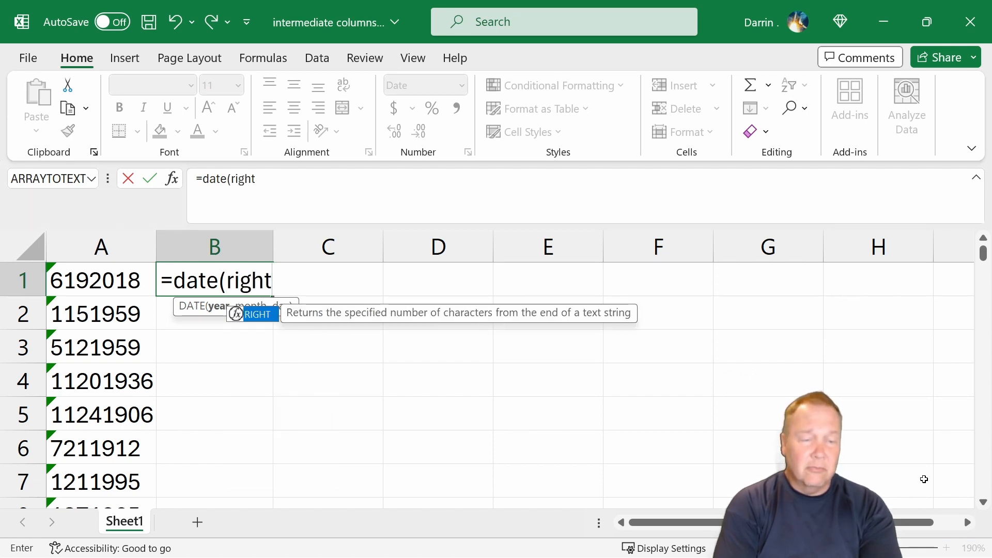
type("(a1,")
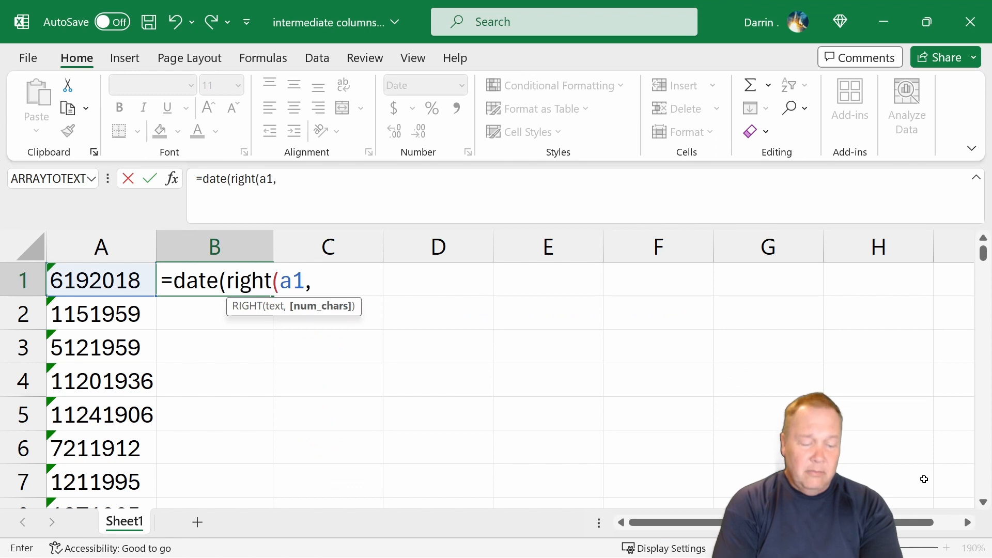
type("4)")
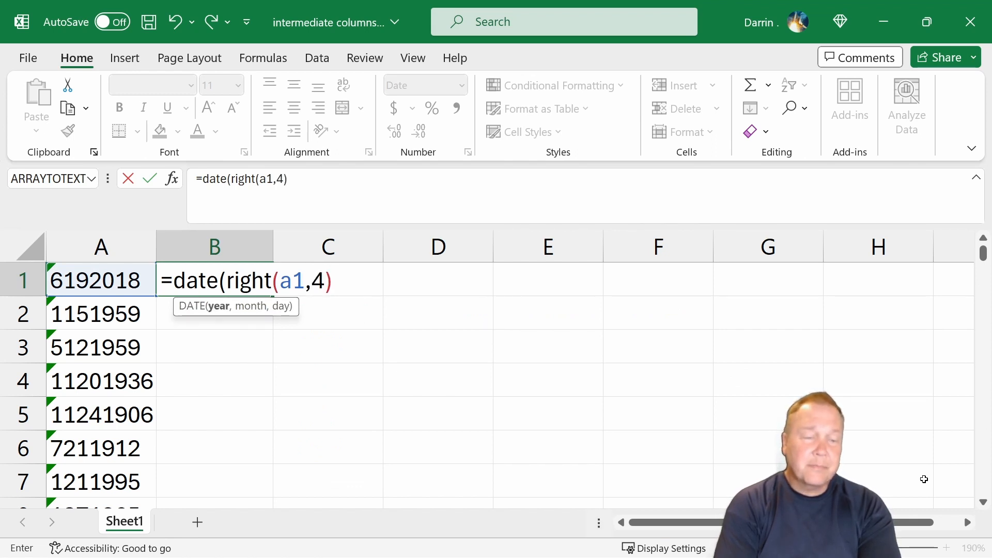
type(",")
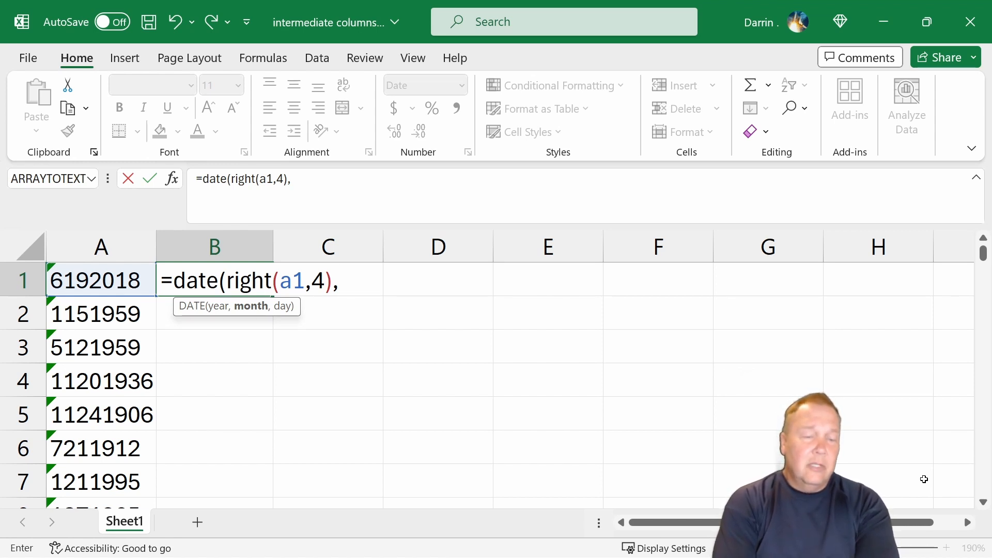
- Begin the month argument with an IF test checking whether LEN(A1) equals 8
type("if(")
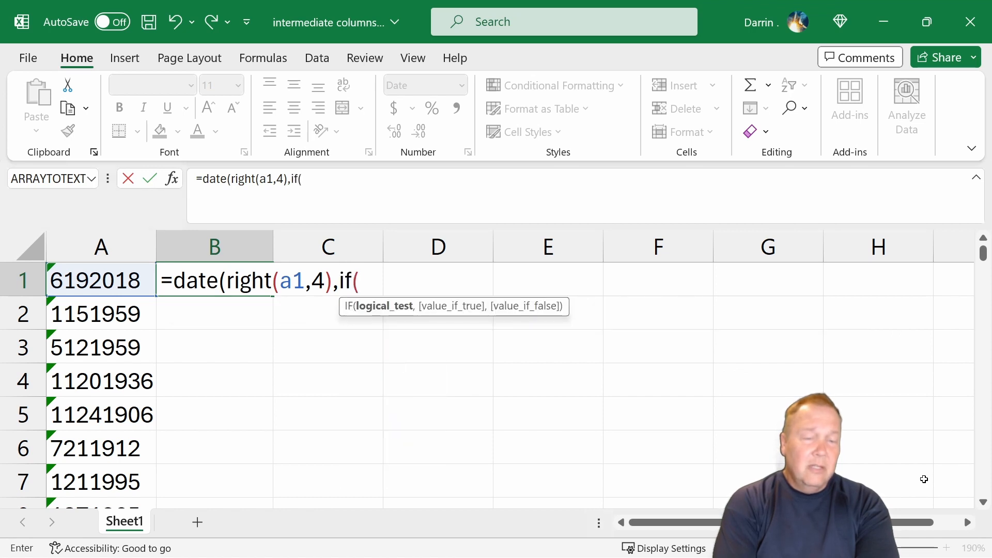
type("len(a")
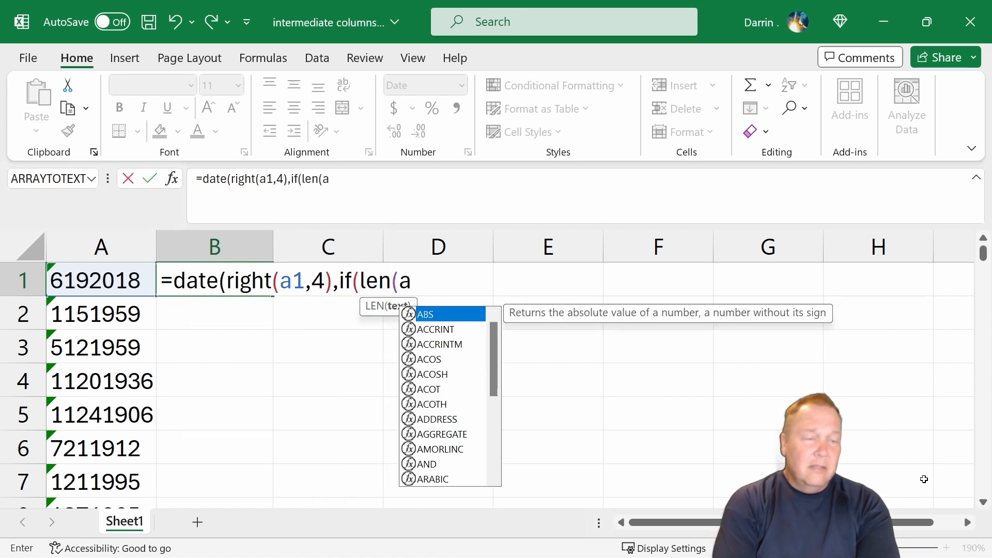
type("1)=")
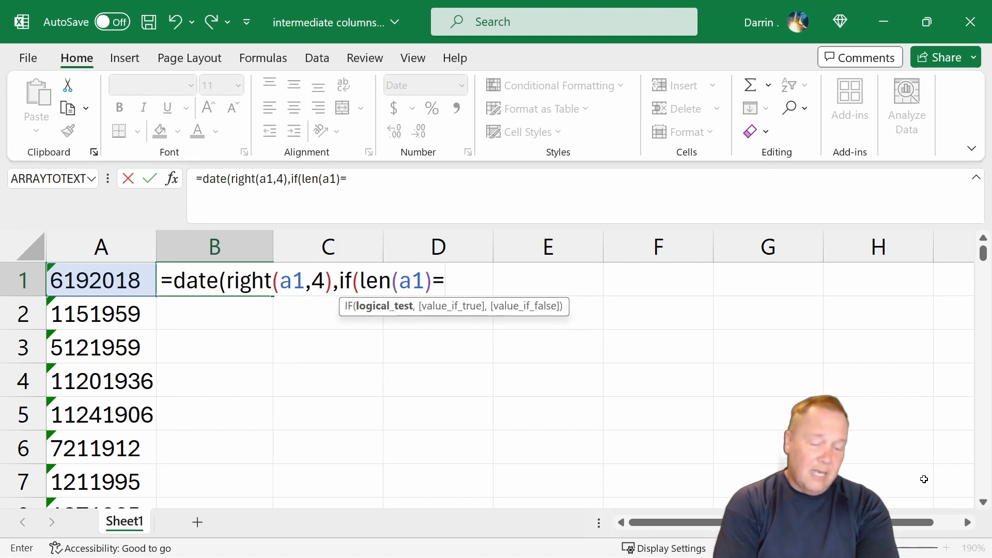
type("8,")
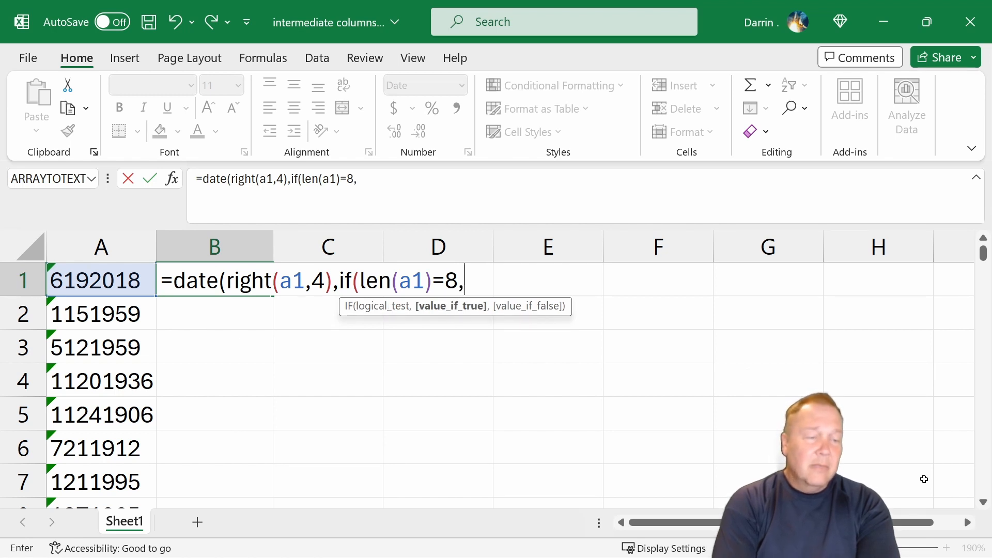
type("left(a1,")
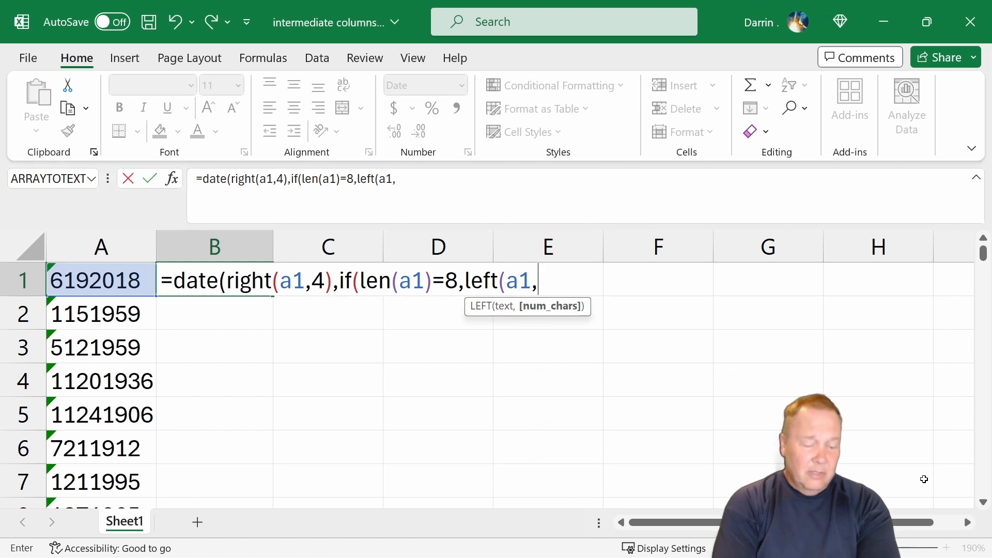
type("2")
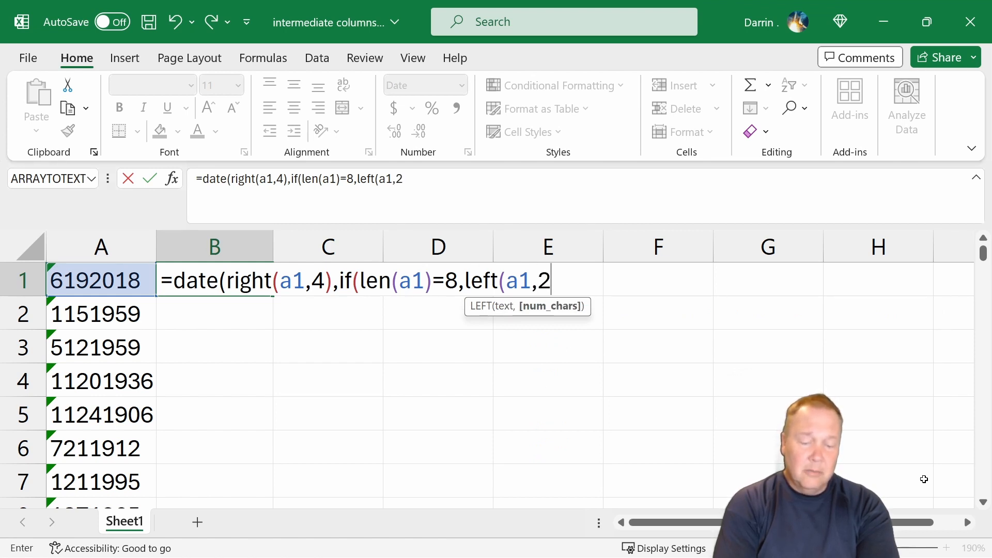
type("),")
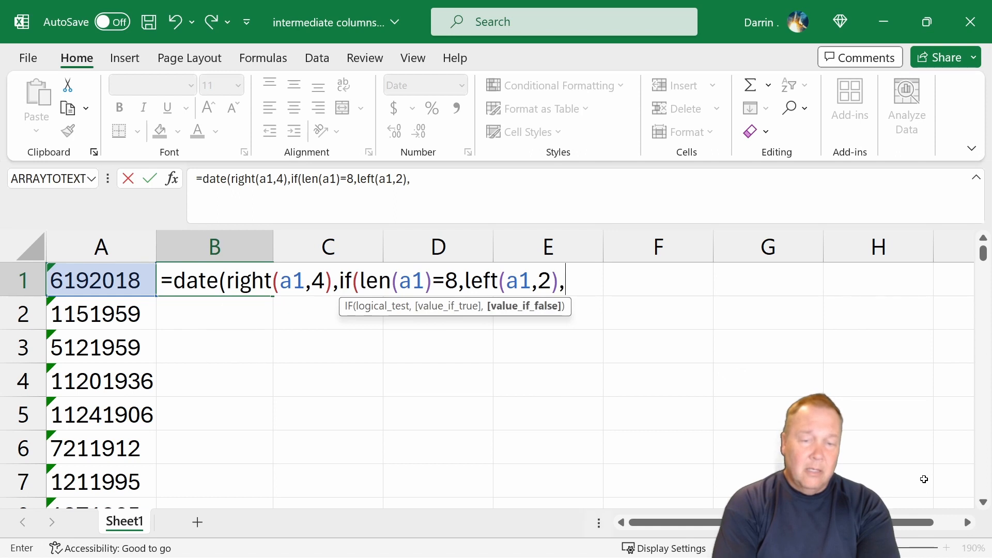
type("left(a1")
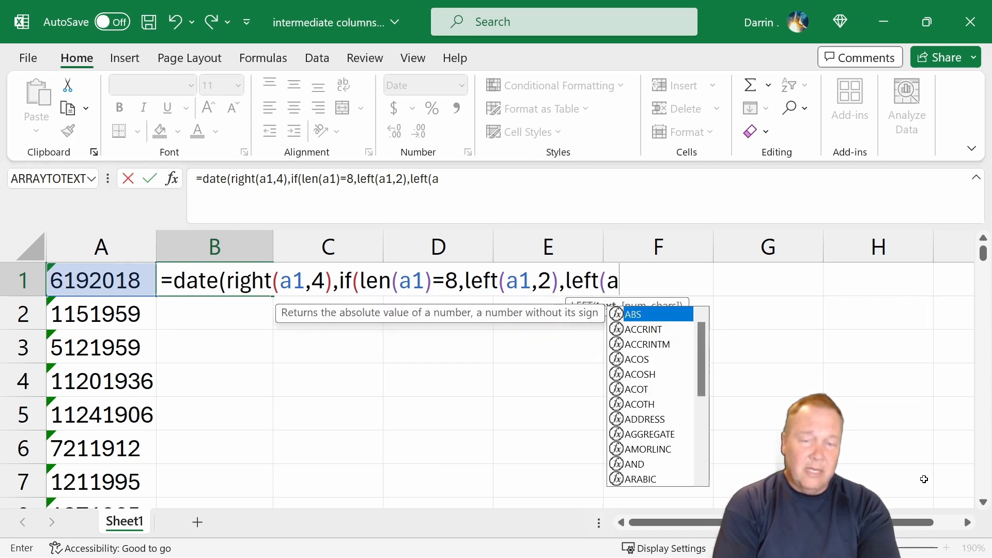
type(",1)")
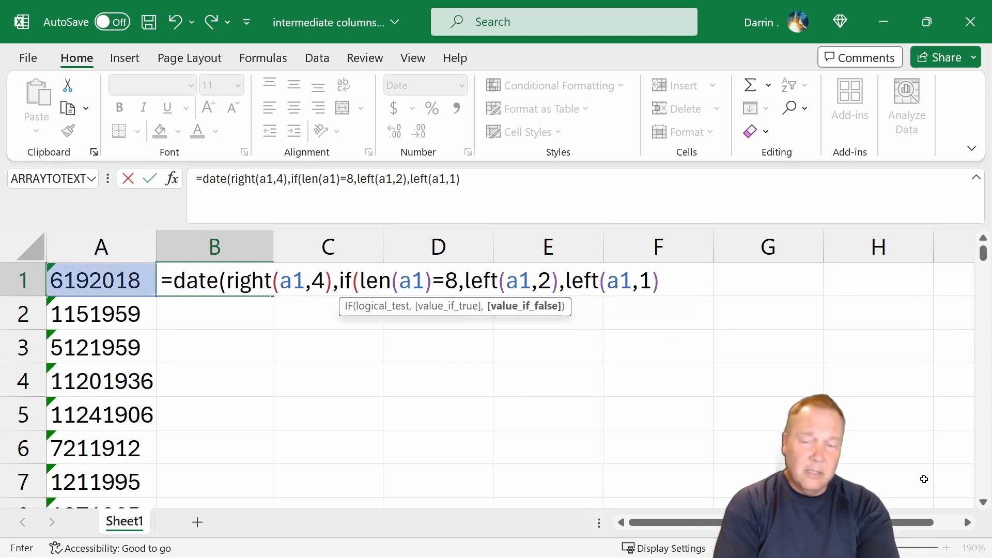
type(")")
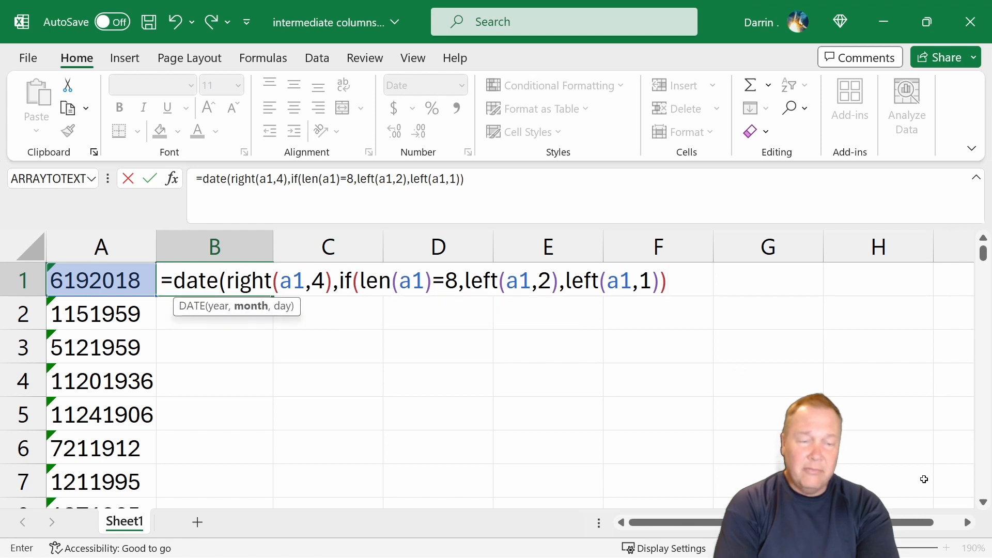
type(",")
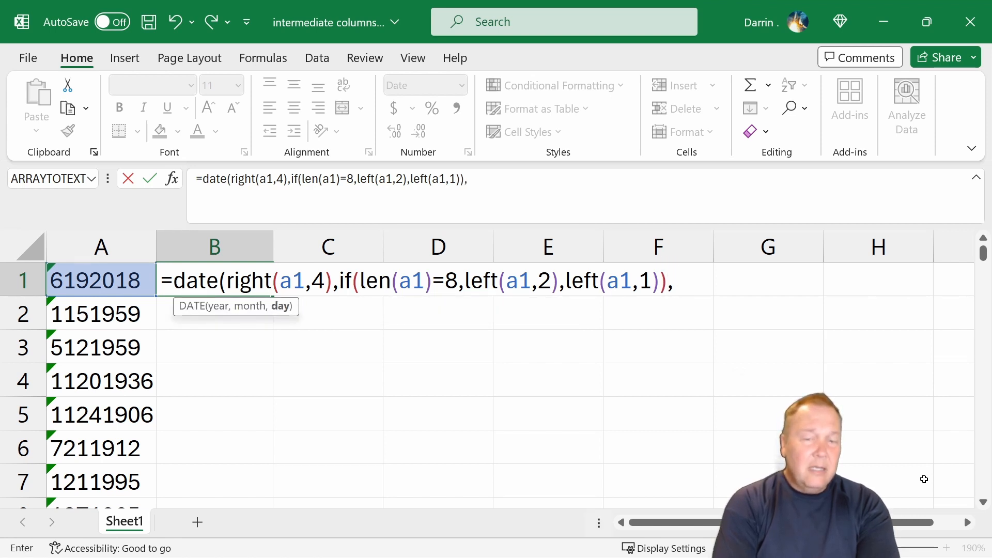
type("if(")
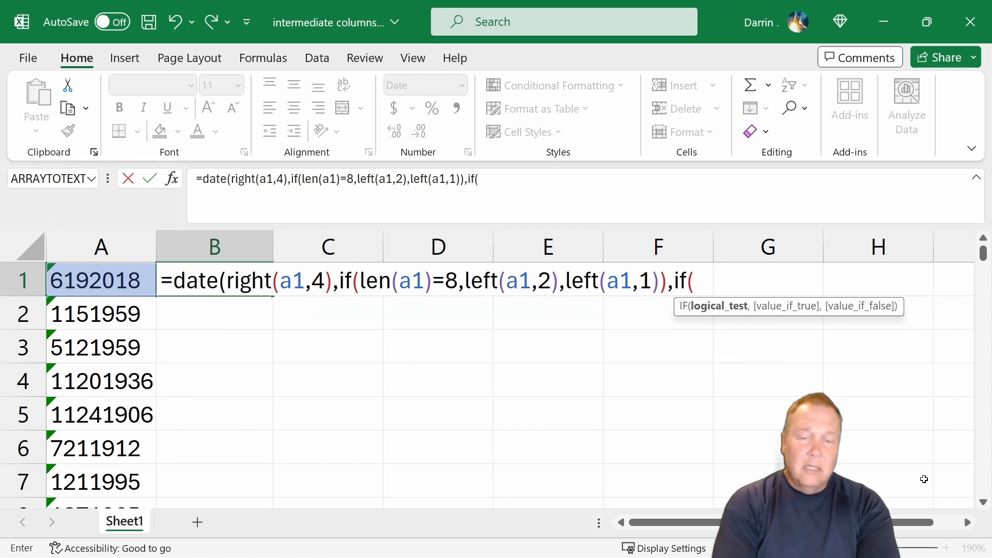
type("len(a")
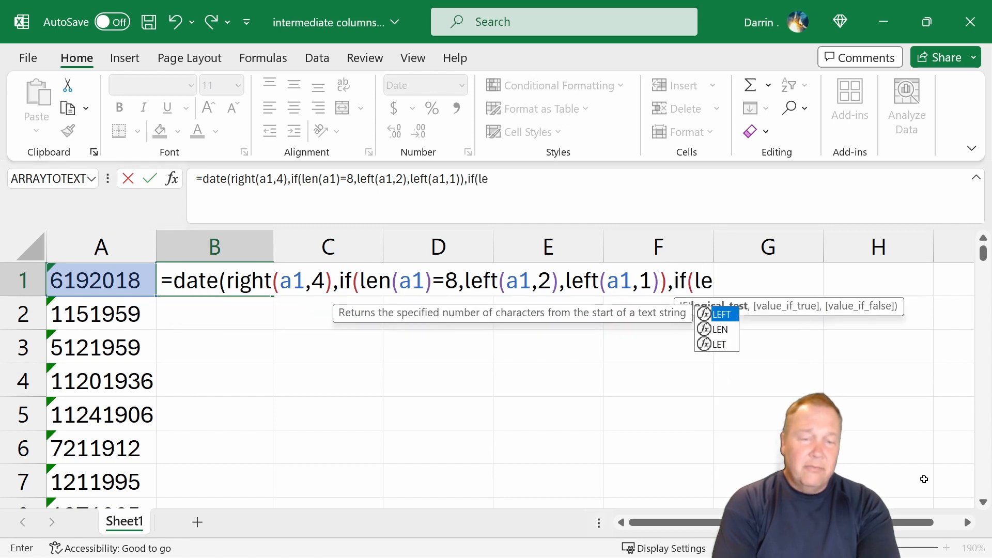
type("1)=")
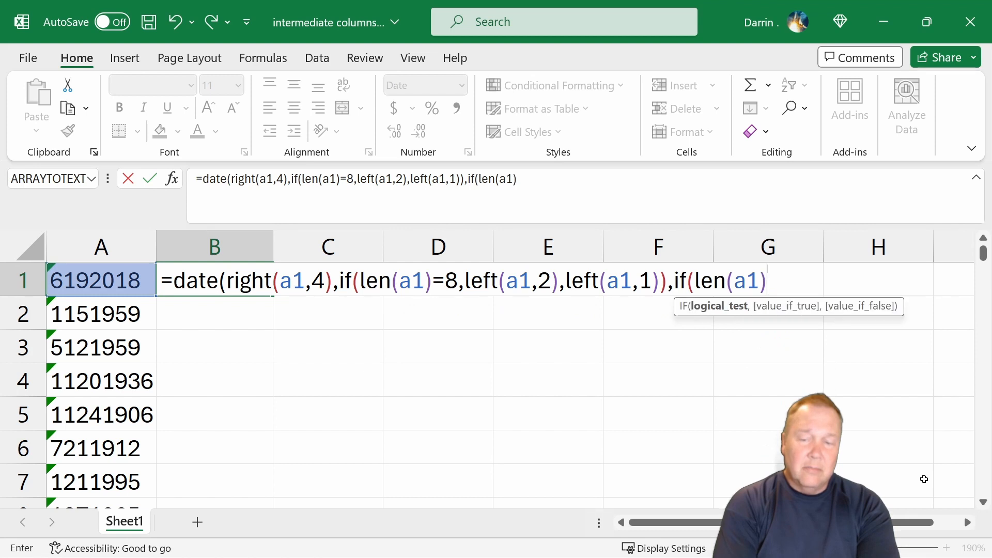
type("8)")
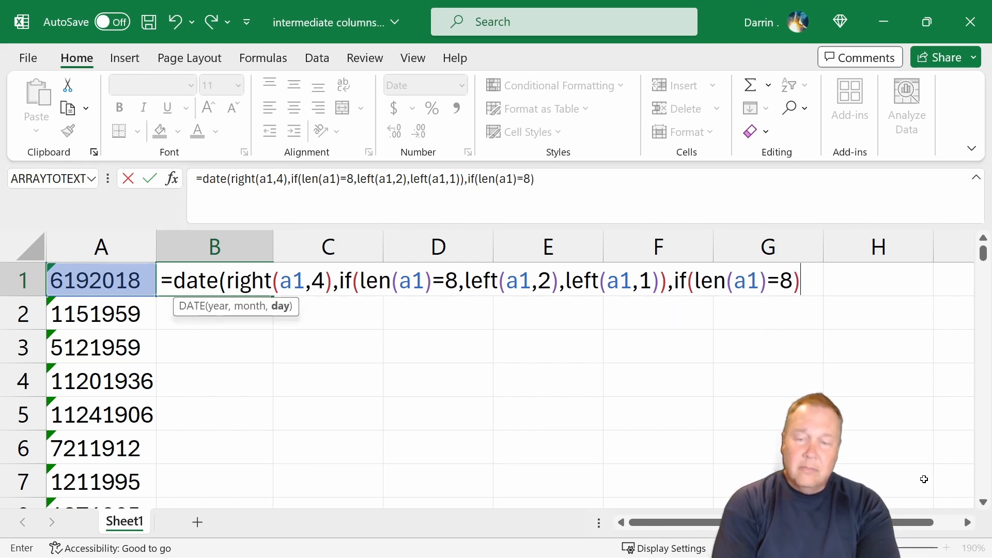
- Begin the day argument with another IF test checking whether LEN(A1) equals 8
key("BackSpace")
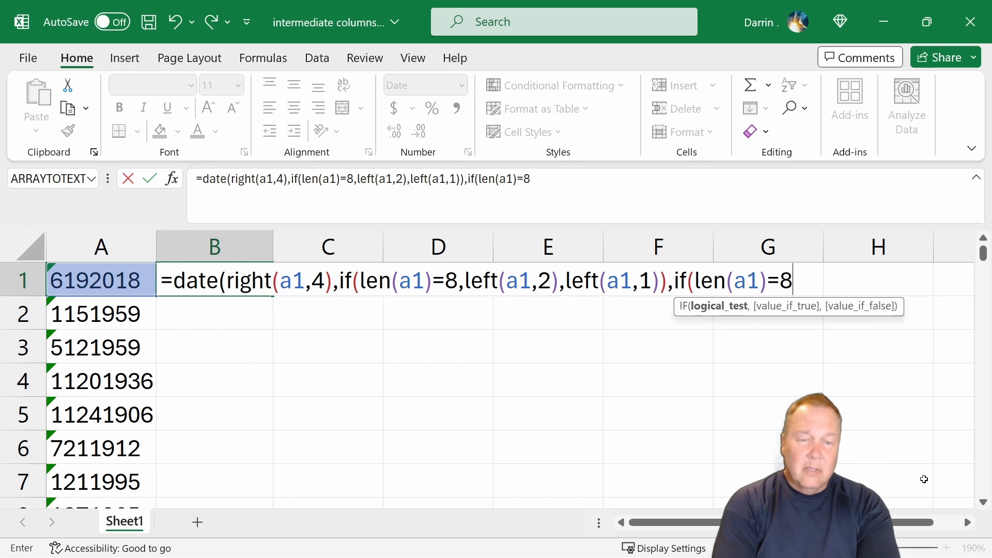
type(",")
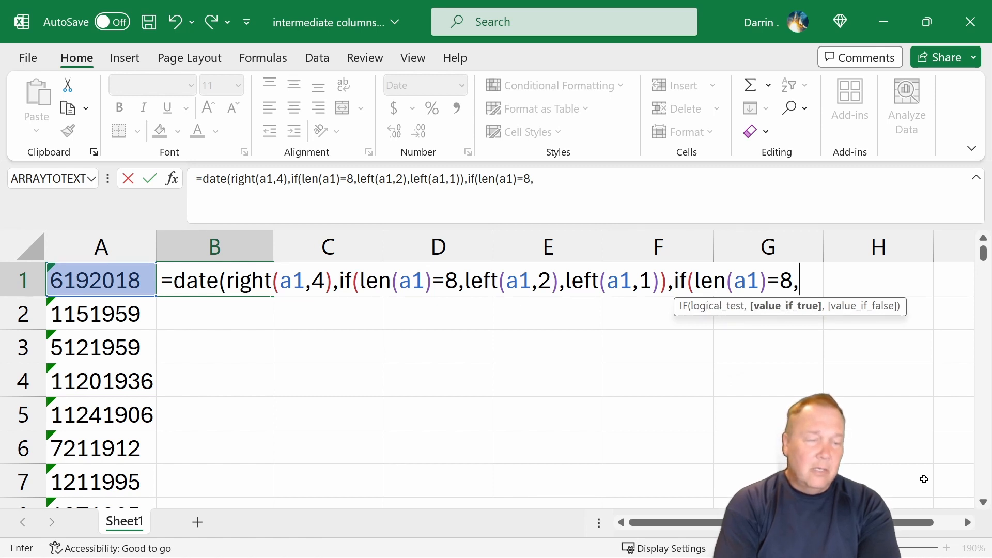
type("m")
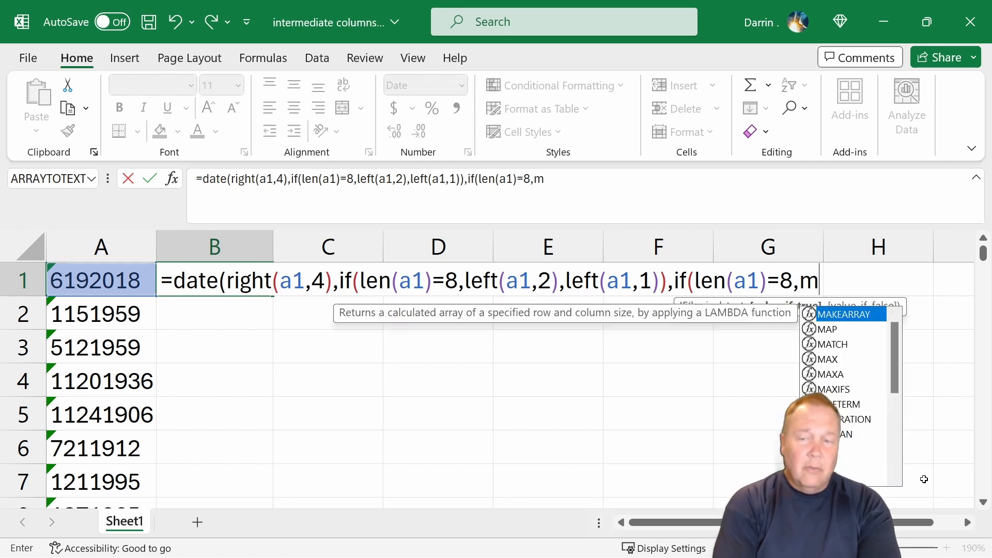
type("id(a2,")
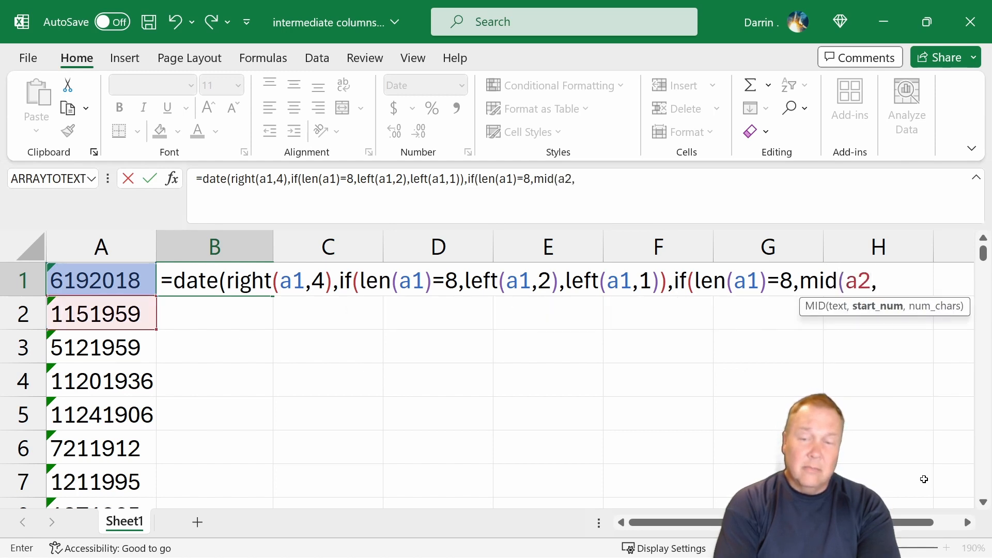
type("3,2")
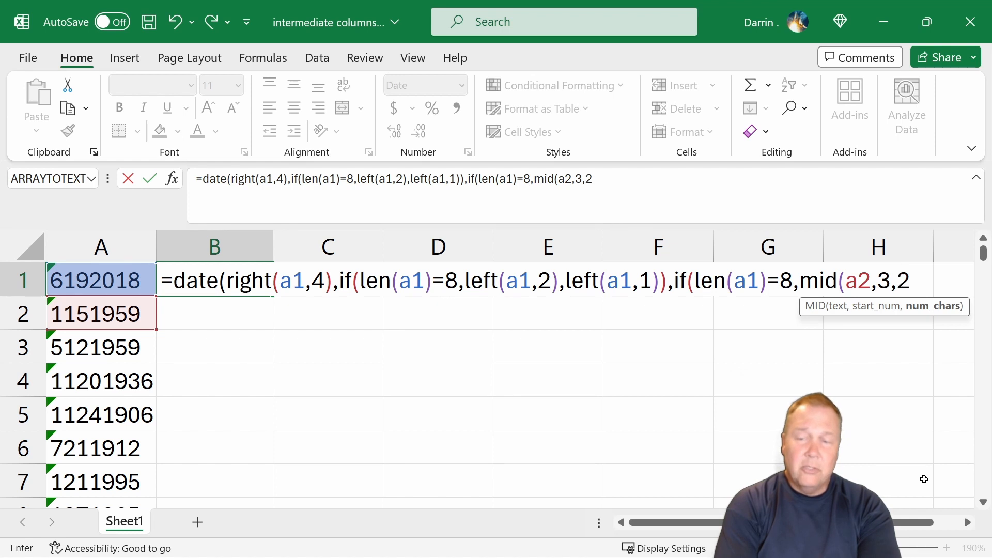
type("),mid(")
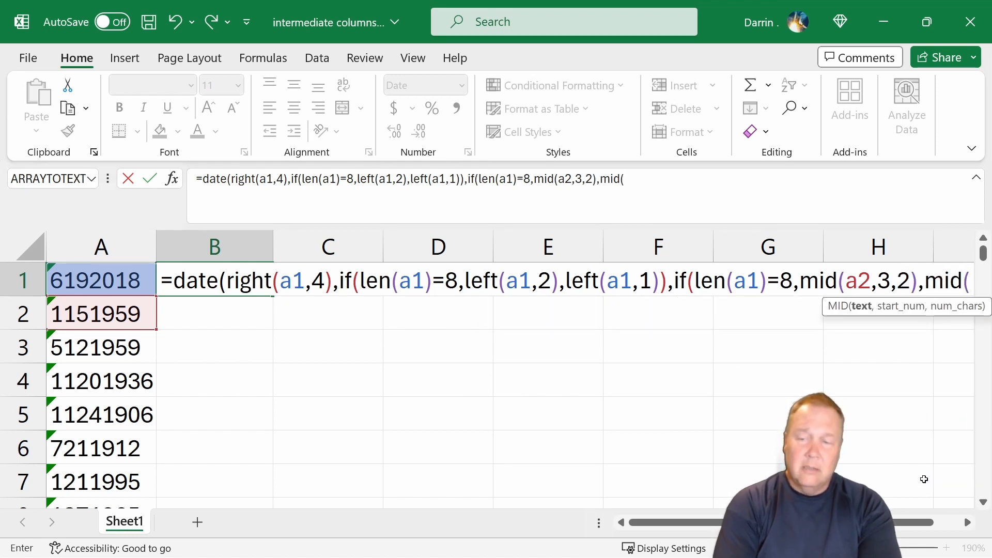
type("a")
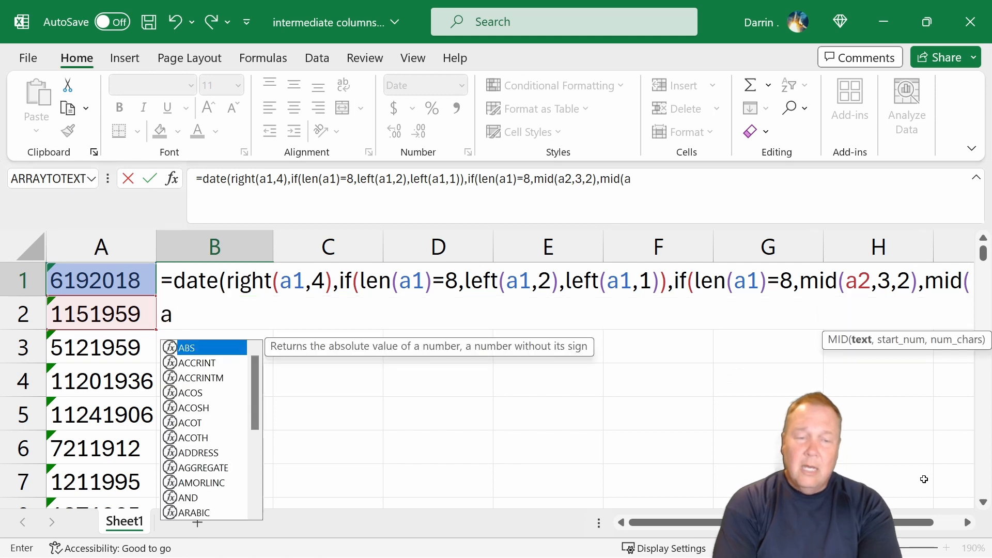
type("1,")
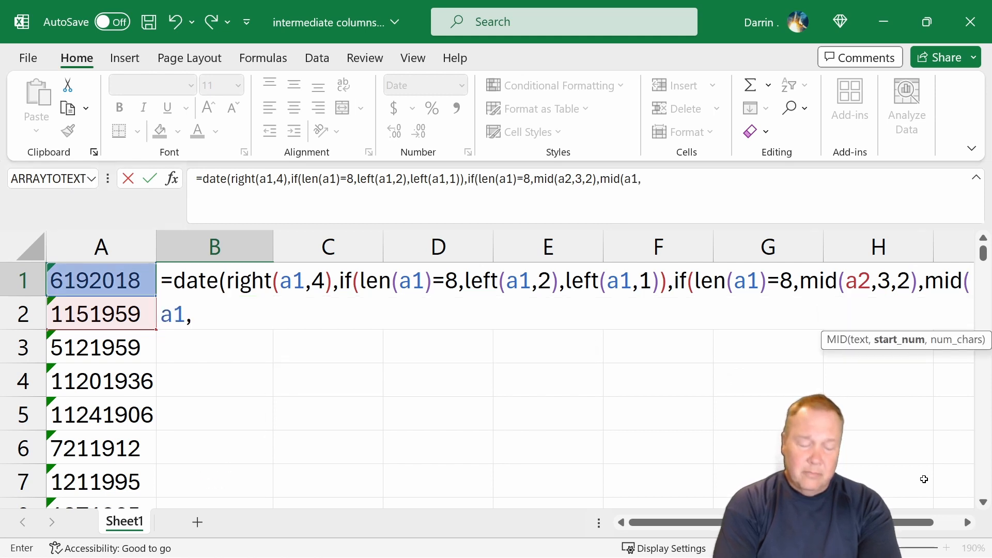
type("2,2)")
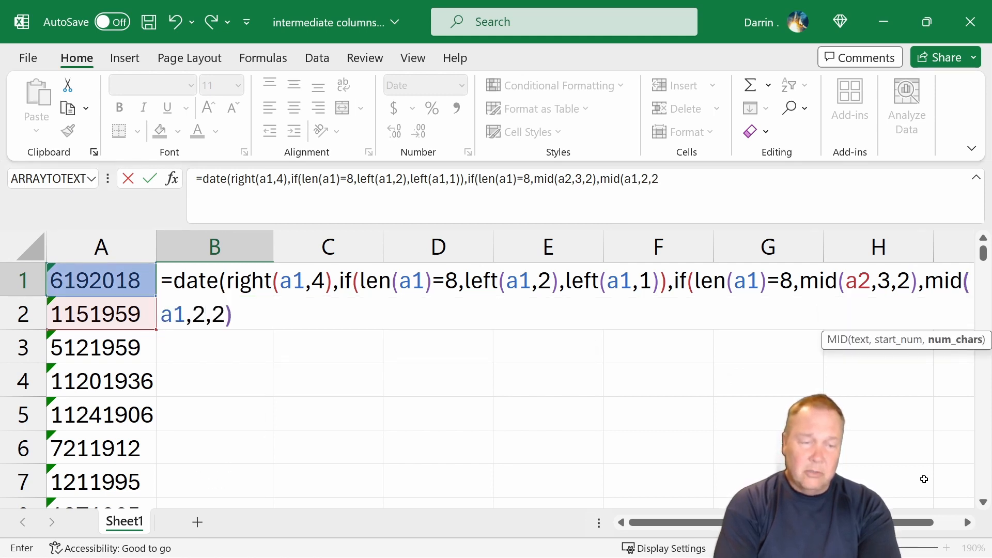
type(")")
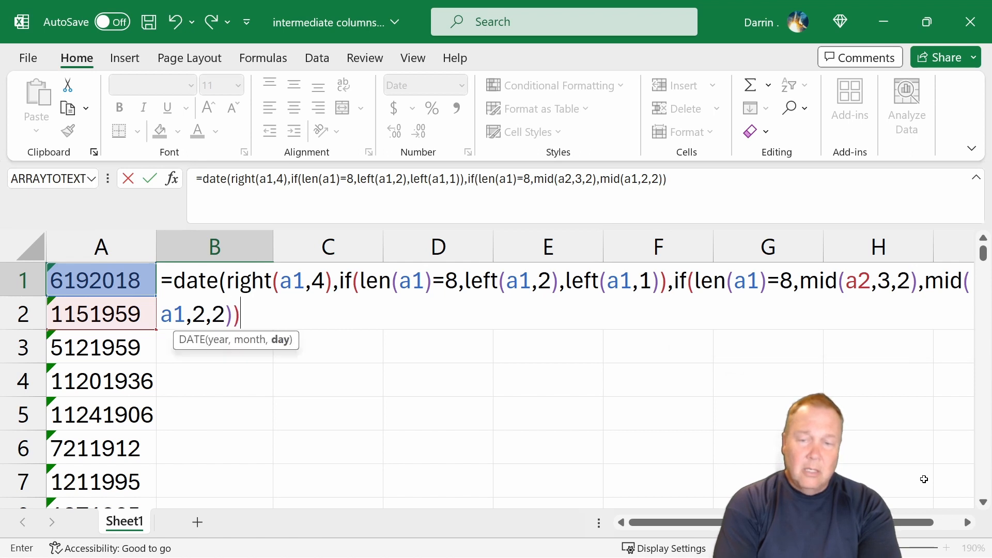
type(")")
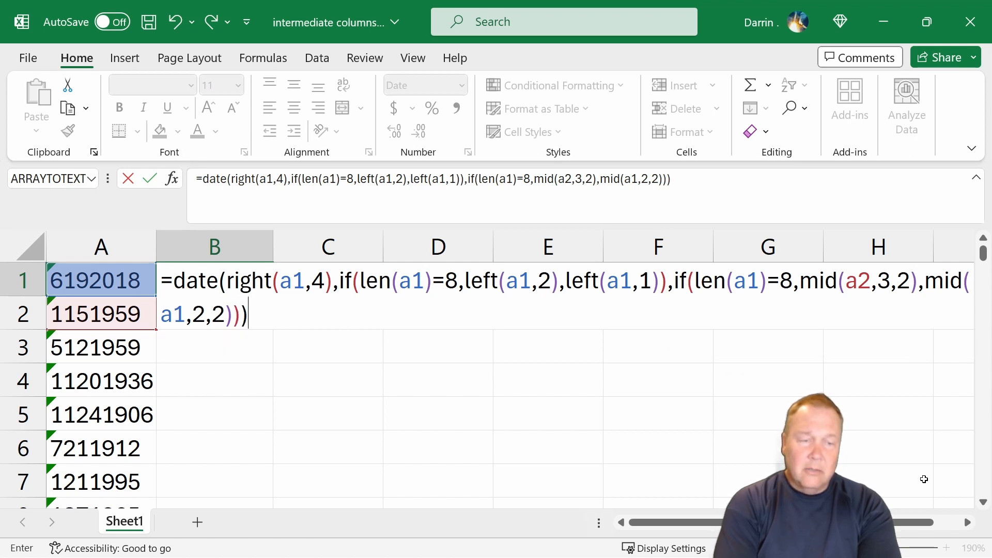
- Complete the day IF with MID(a2,3,2) when true and MID(a1,2,2) when false, then close and enter the DATE formula
key("Return")
- Correct the first MID reference in B1's formula from A2 to A1
key("Up")
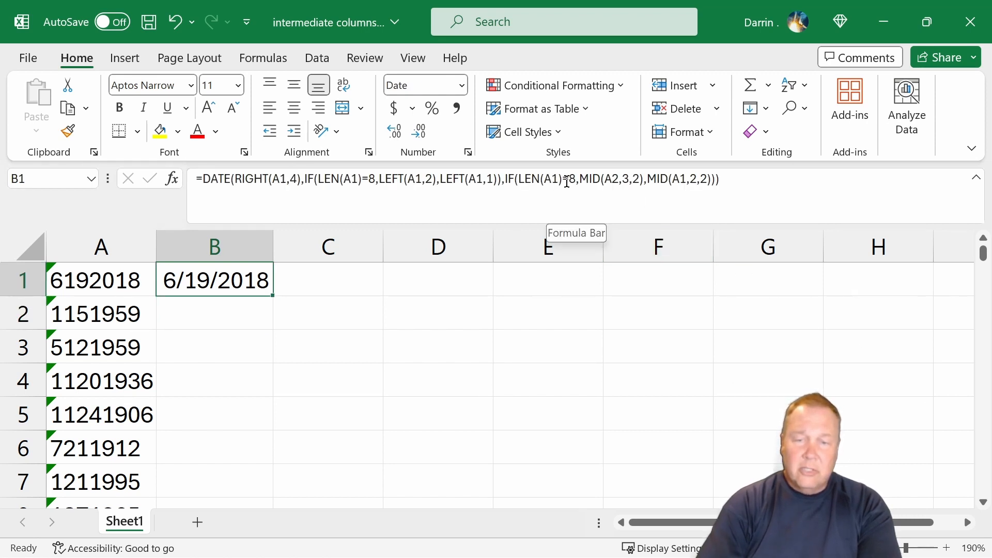
left_click(610, 178)
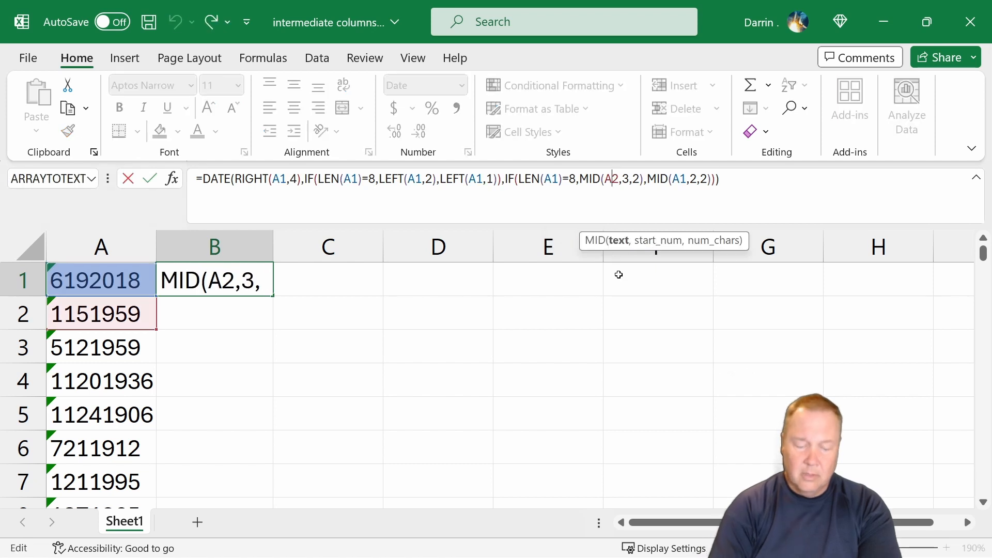
key("Delete")
type("1")
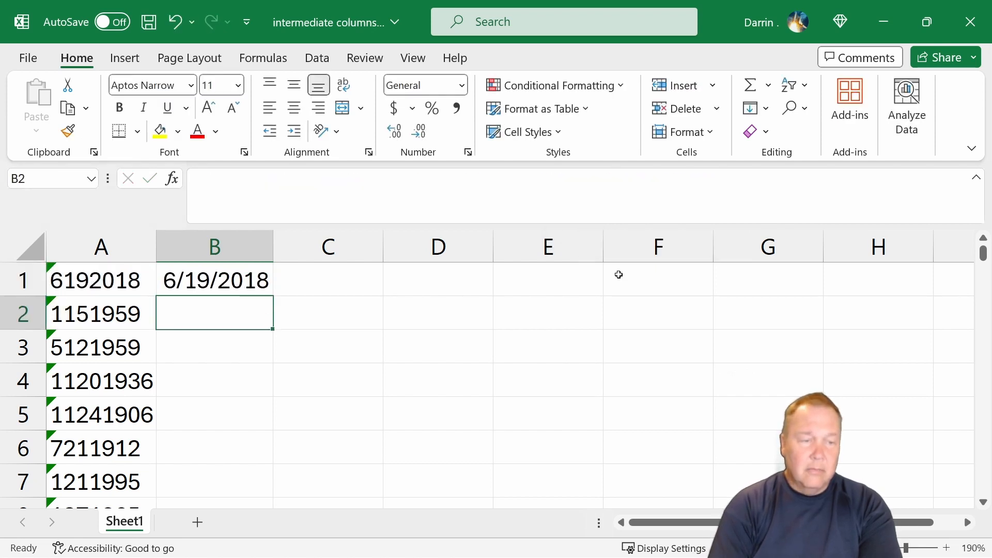
- Copy B1's date formula down into B2 through B6
key("Up")
key("ctrl+c")
key("Down")
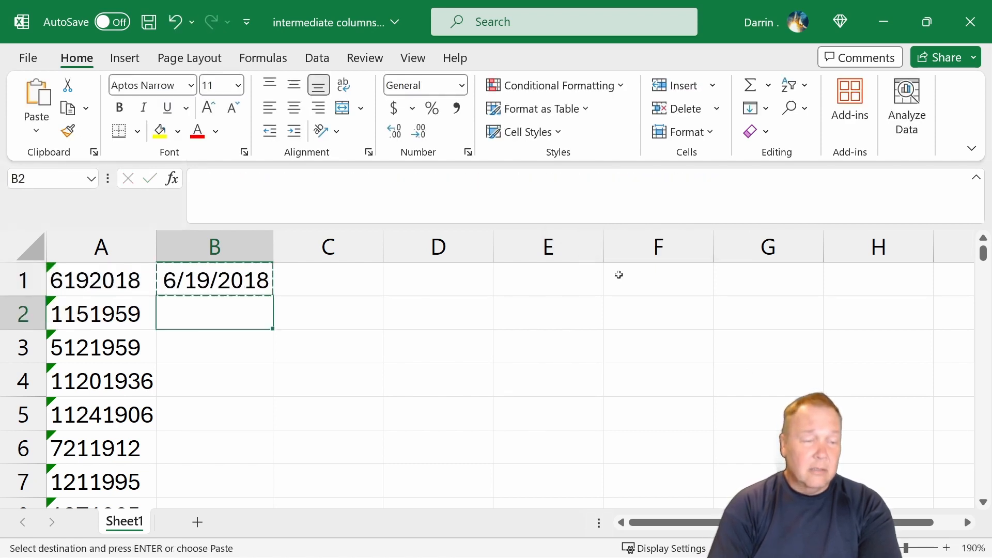
key("shift+Down")
key("shift+Down")
key("shift+Down")
key("shift+Down")
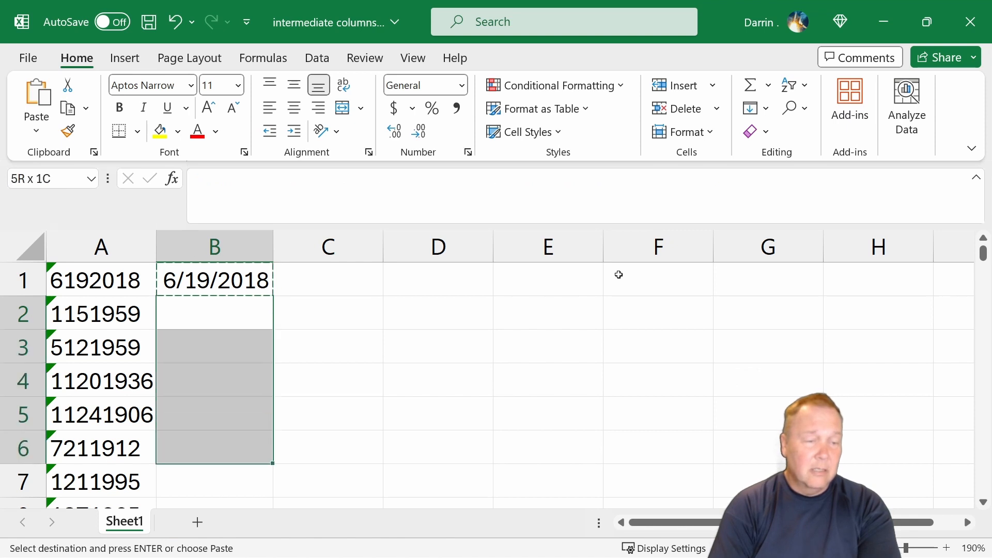
key("ctrl+v")
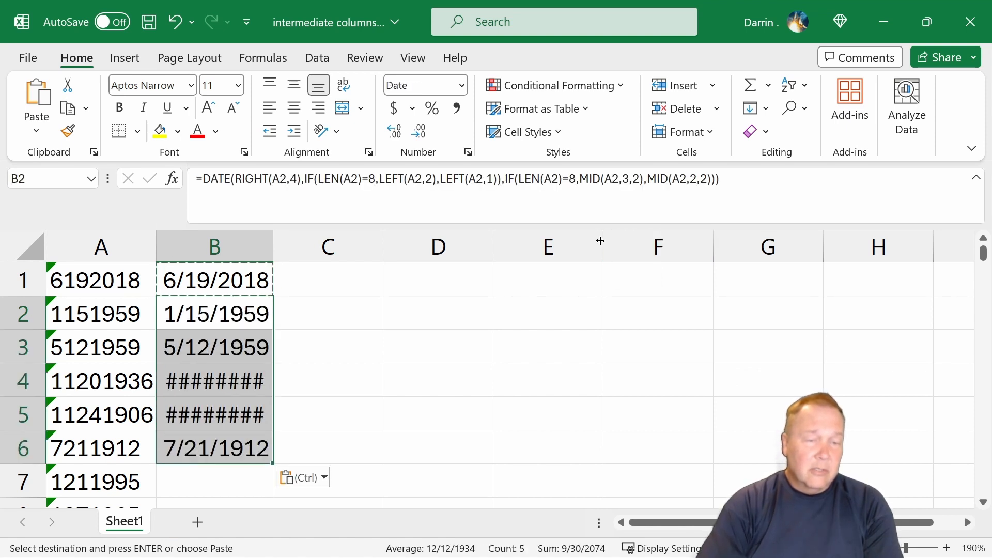
- Autofit column B's width so all the dates display fully
double_click(277, 241)
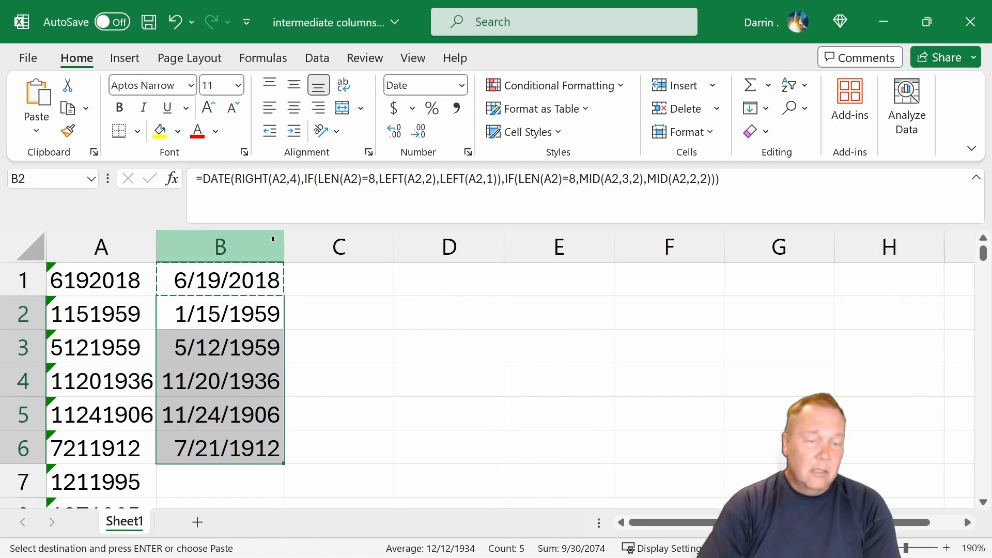
key("Escape")
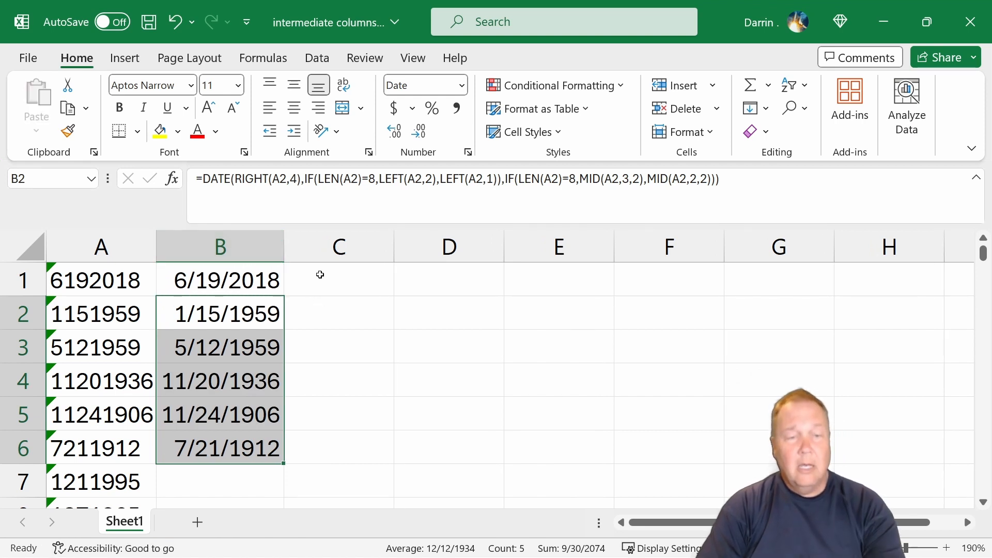
key("Up")
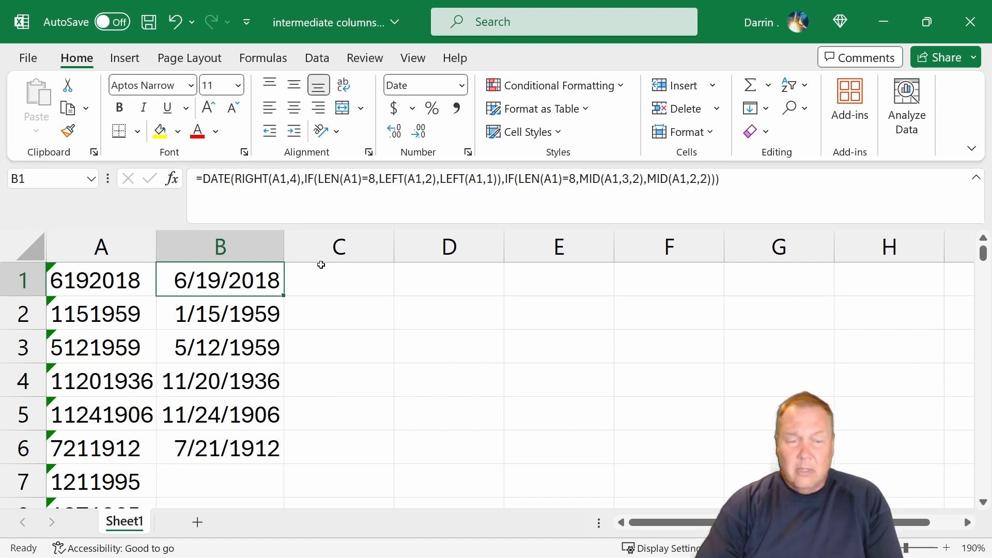
- Enter the formula =RIGHT(A1,4) in C1 to extract the year
left_click(325, 281)
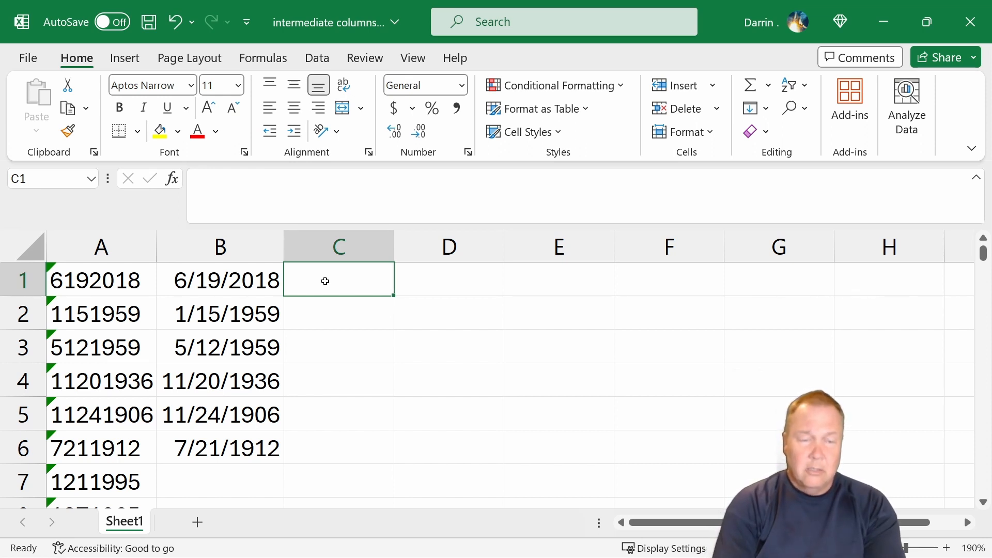
type("=")
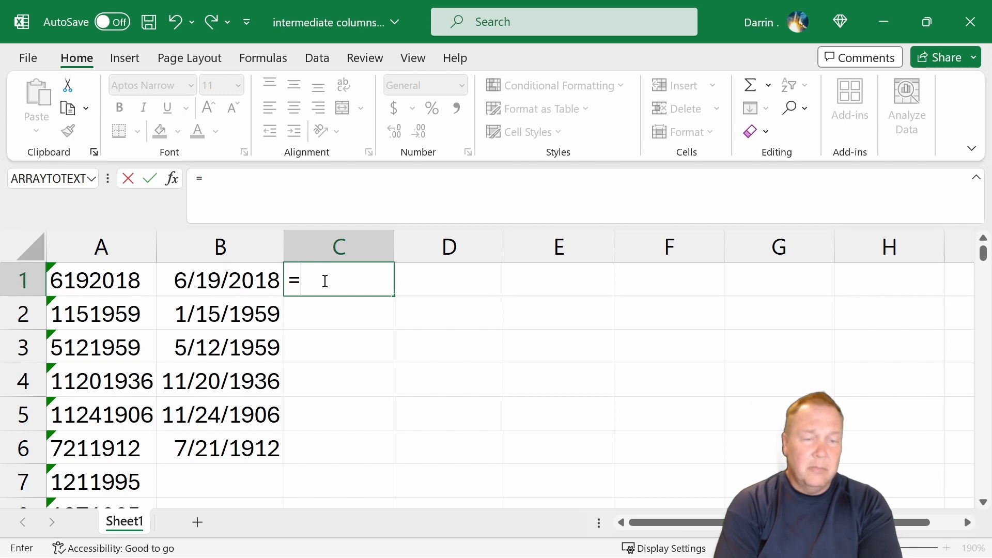
type("right(")
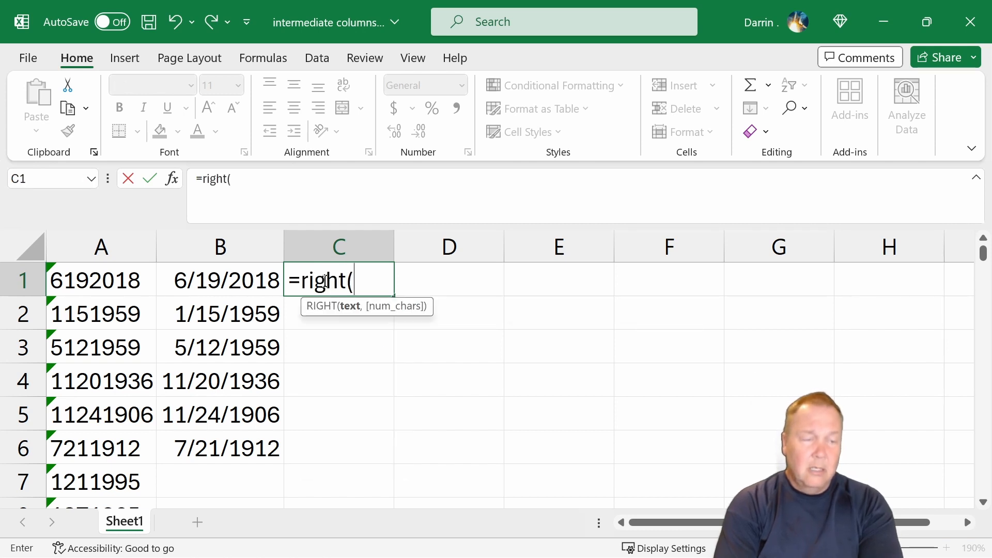
type("a1,4)")
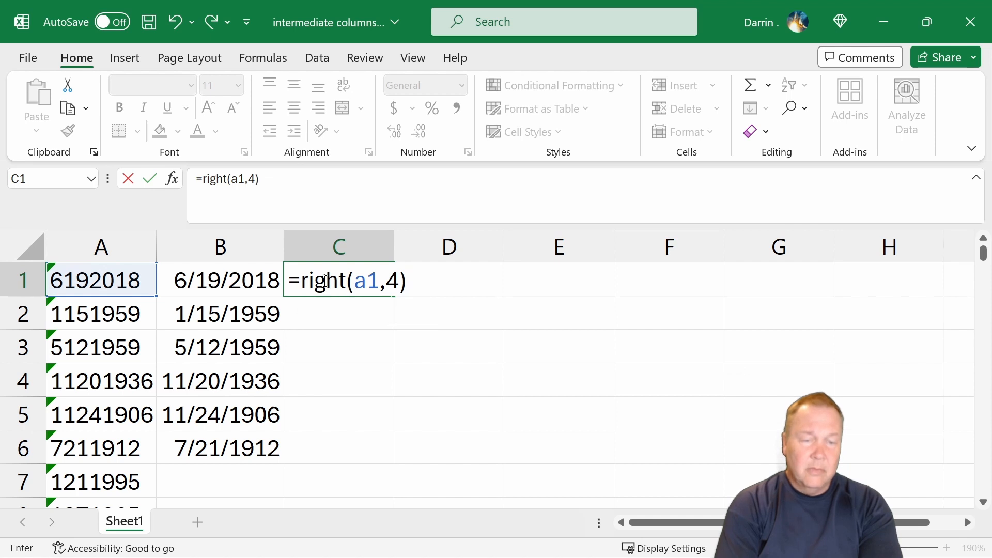
key("Return")
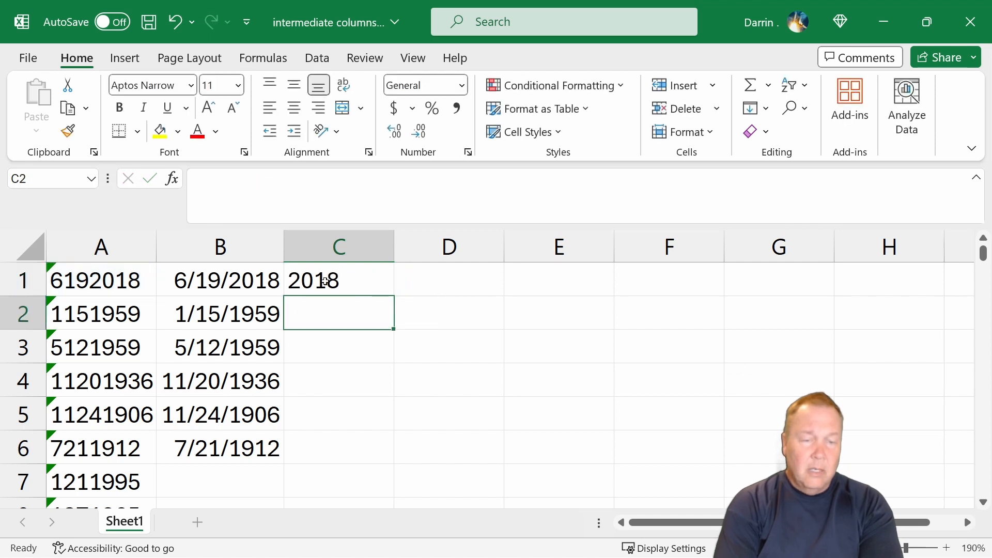
- Copy C1's RIGHT formula down into C2 through C6
key("Up")
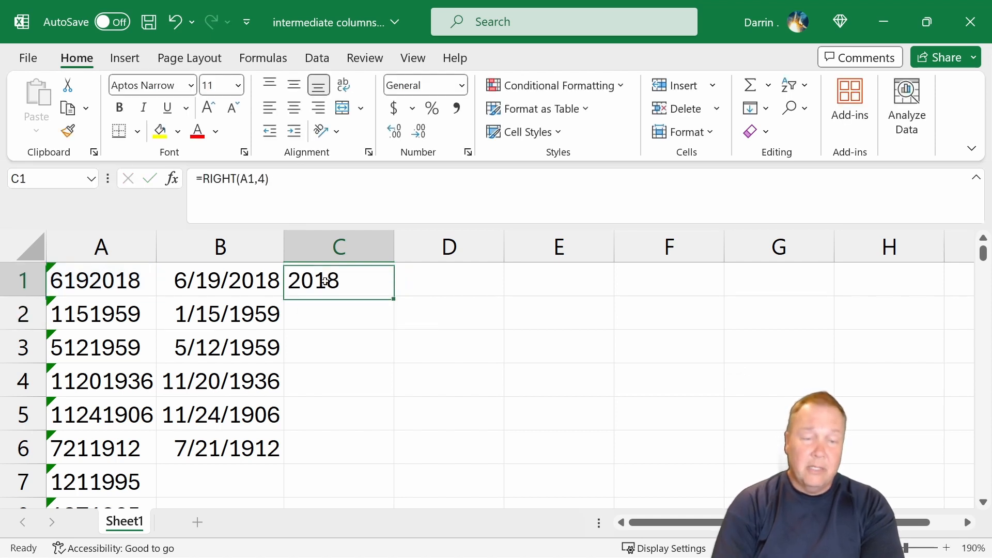
key("ctrl+c")
key("Down")
key("shift+Down")
key("shift+Down")
key("shift+Down")
key("shift+Down")
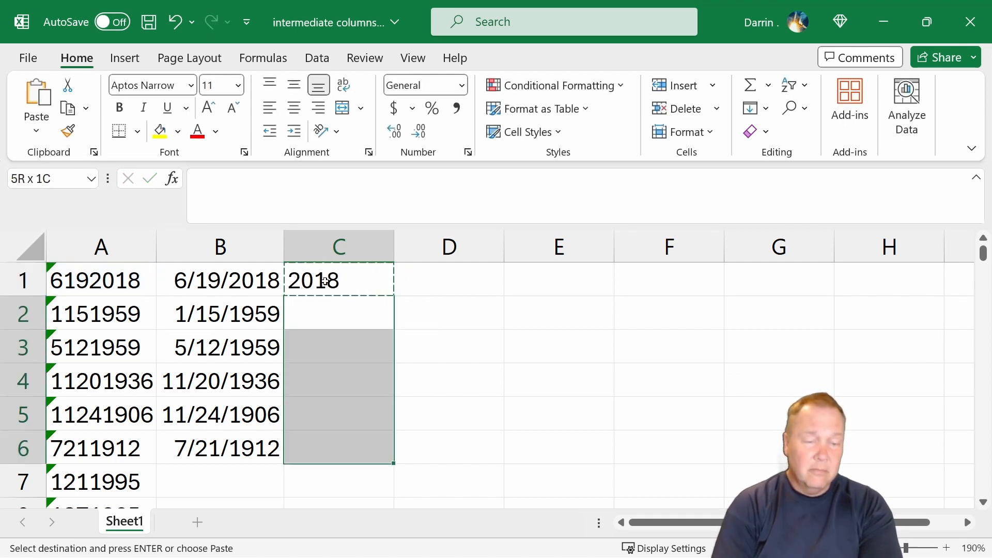
key("ctrl+v")
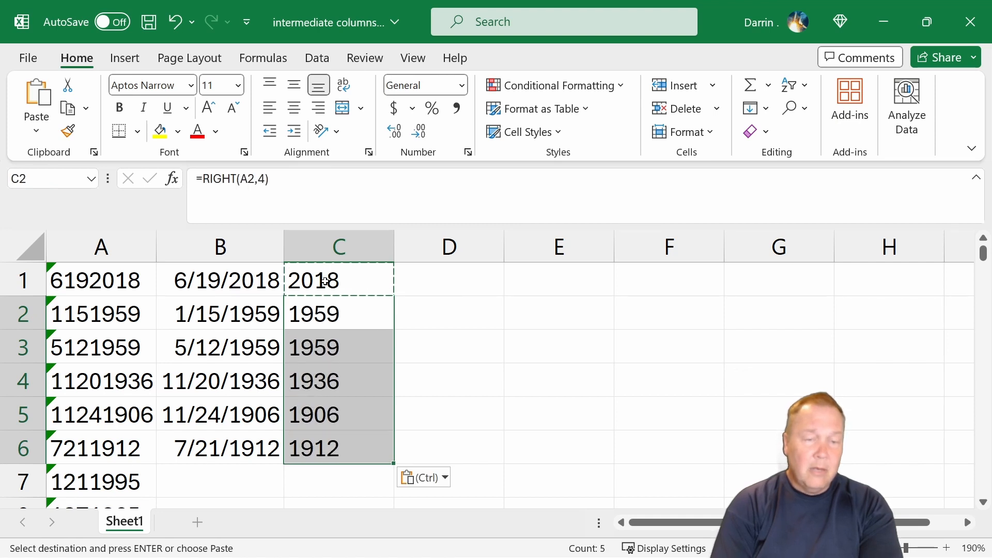
- Enter =IF(LEN(A1=8),LEFT(A1,2),LEFT(A1,1)) in D1 to extract the month digits
key("Up")
key("Right")
key("Escape")
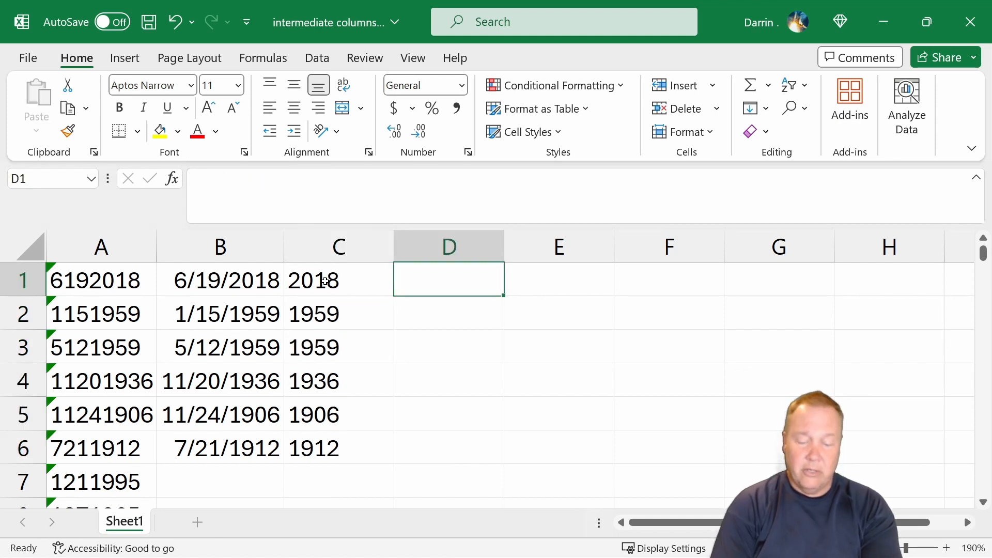
type("=")
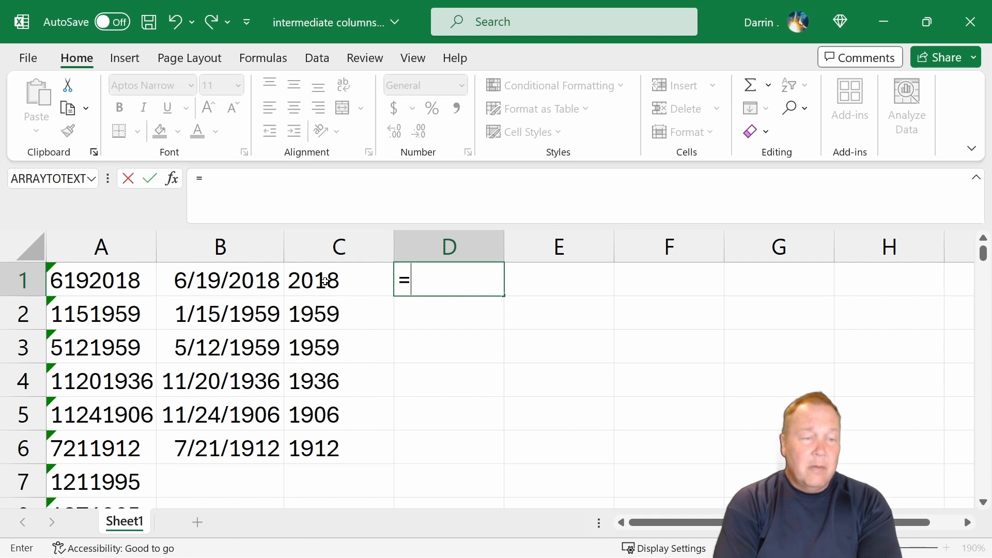
type("if(")
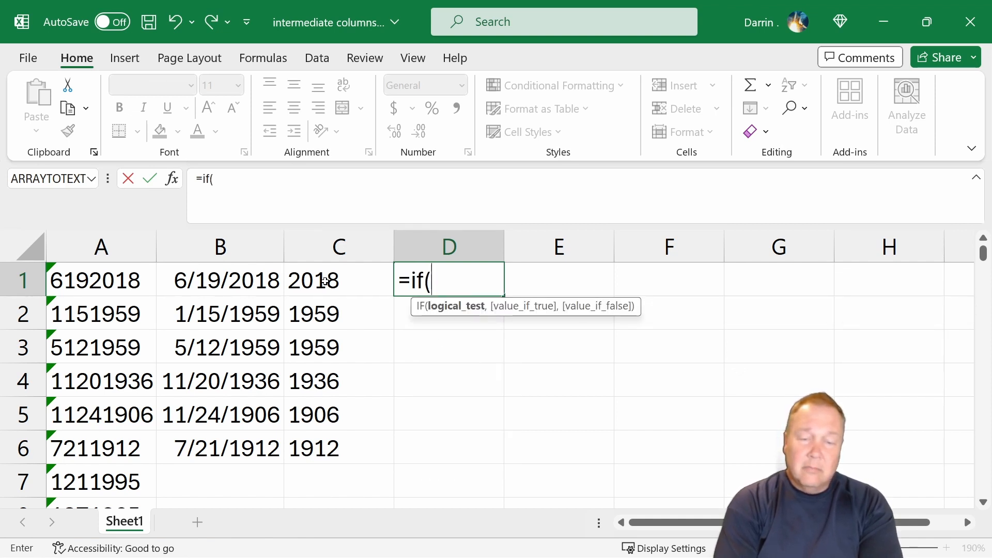
type("len")
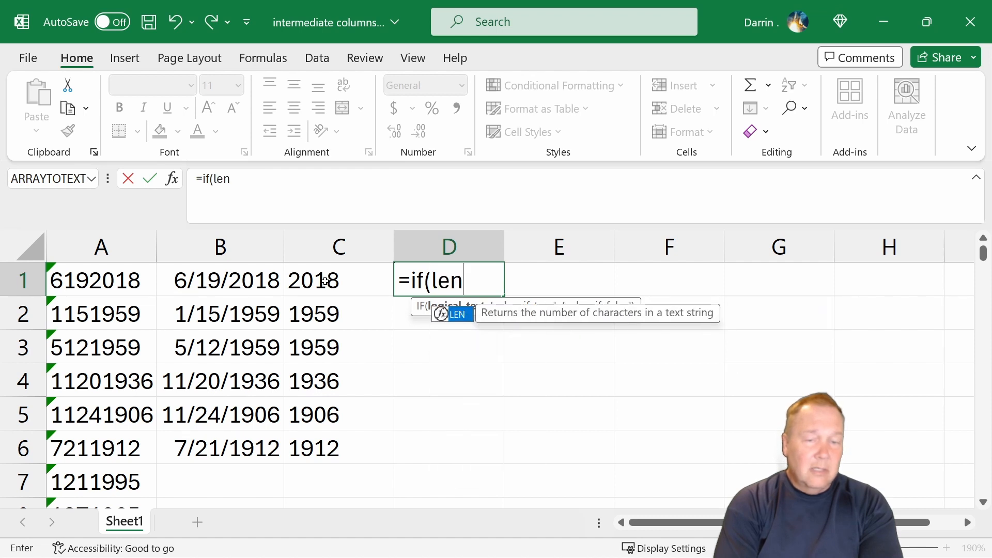
type("(a1")
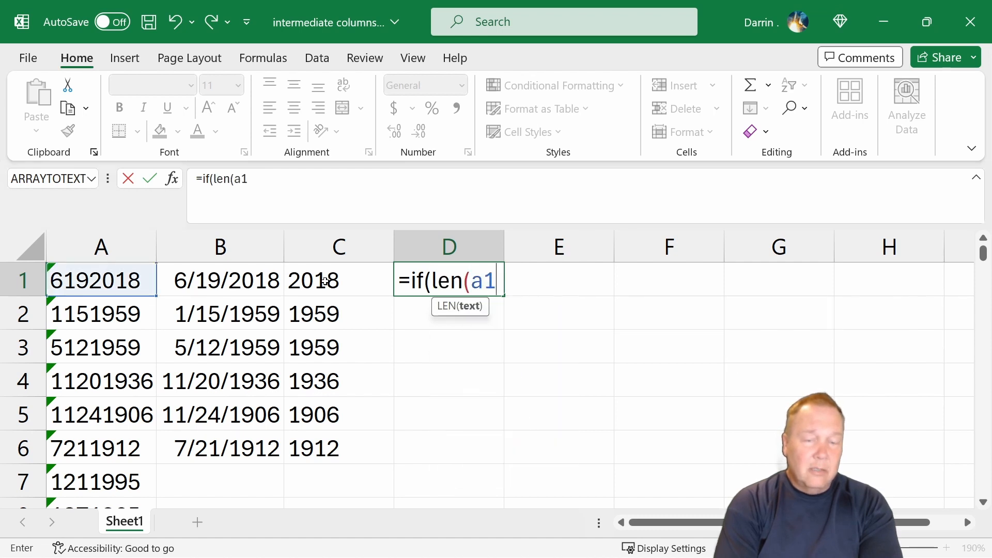
type("=8")
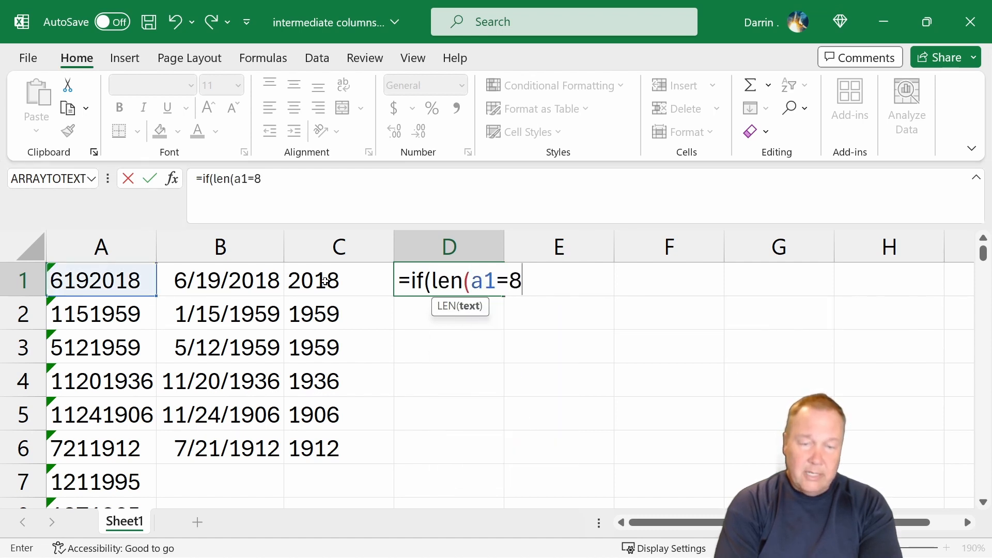
type("),")
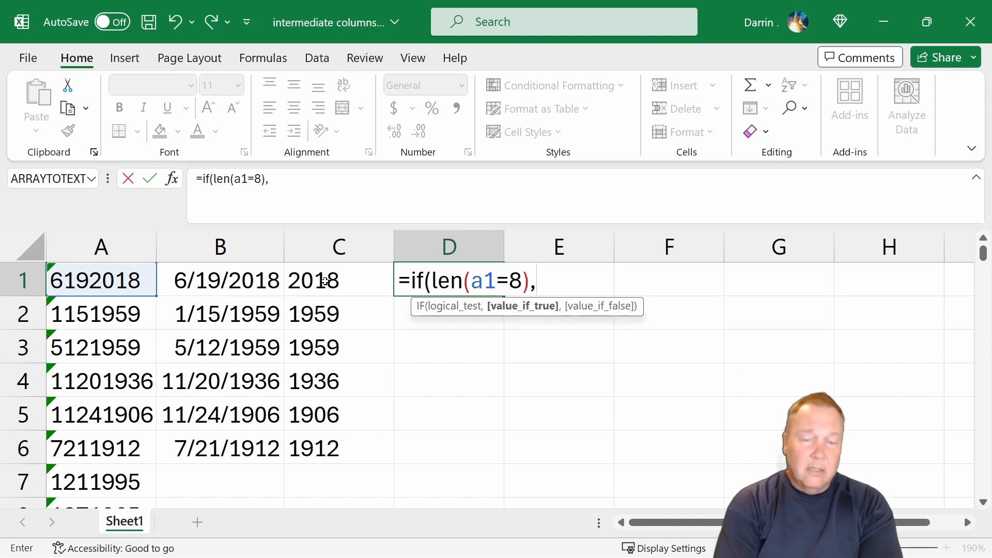
type("left(a1")
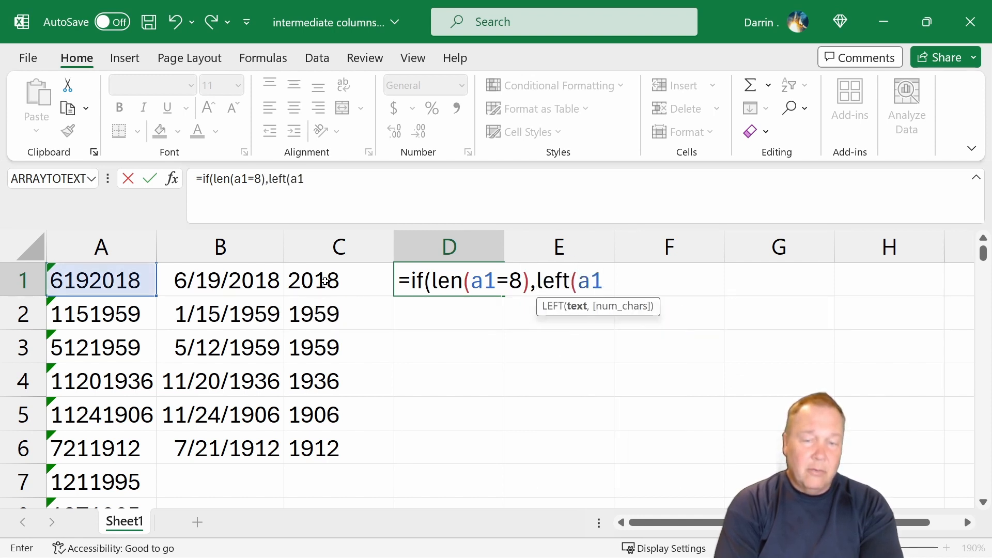
type(",2),left")
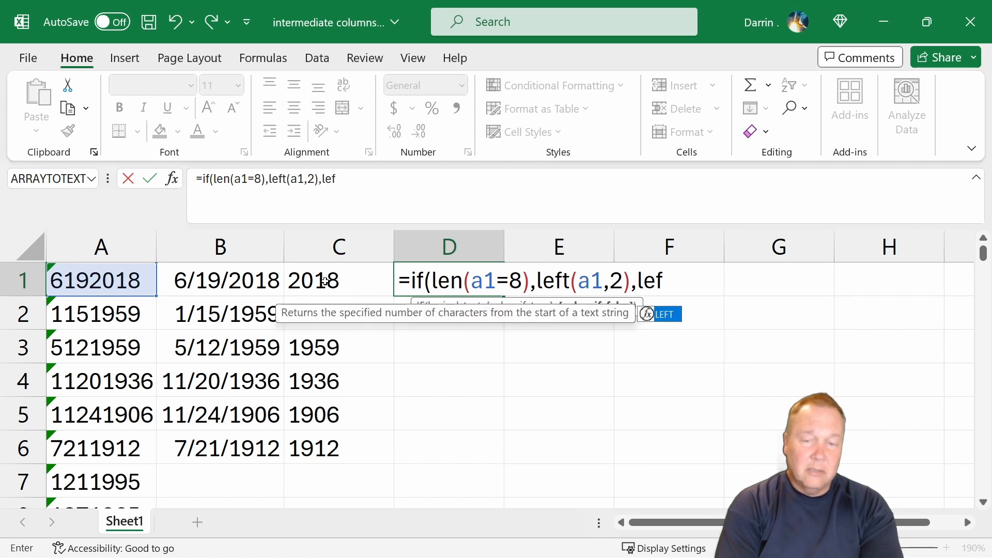
type("(a1")
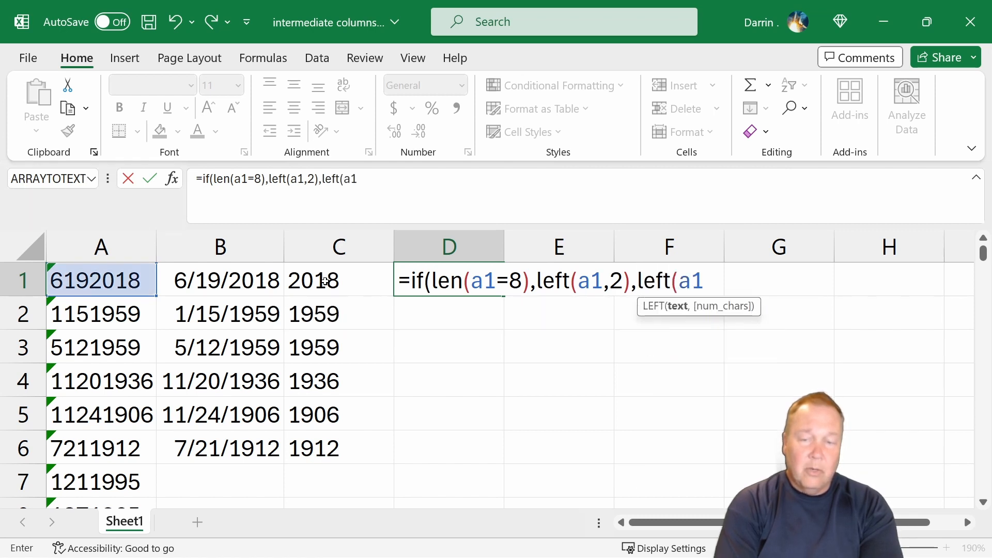
type(",1)")
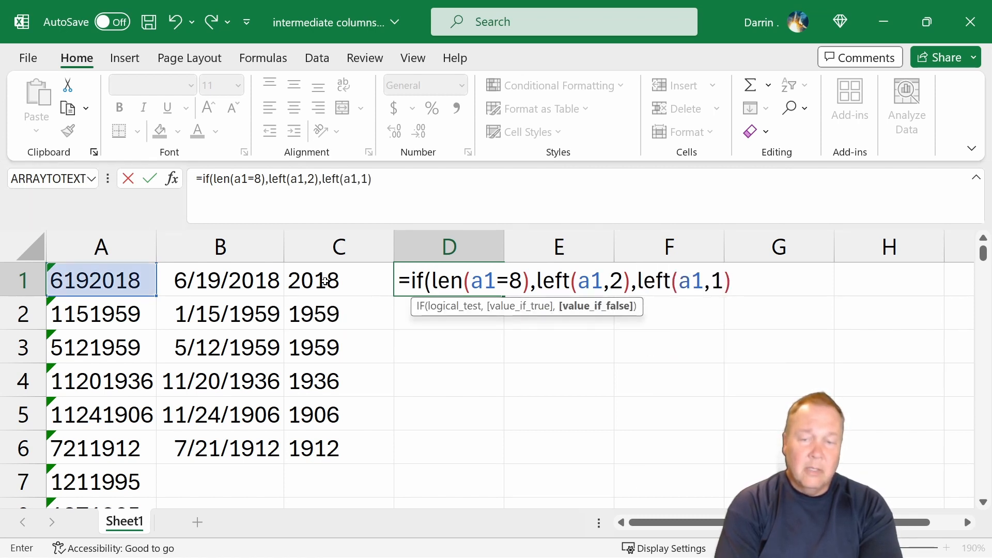
type(")")
key("Return")
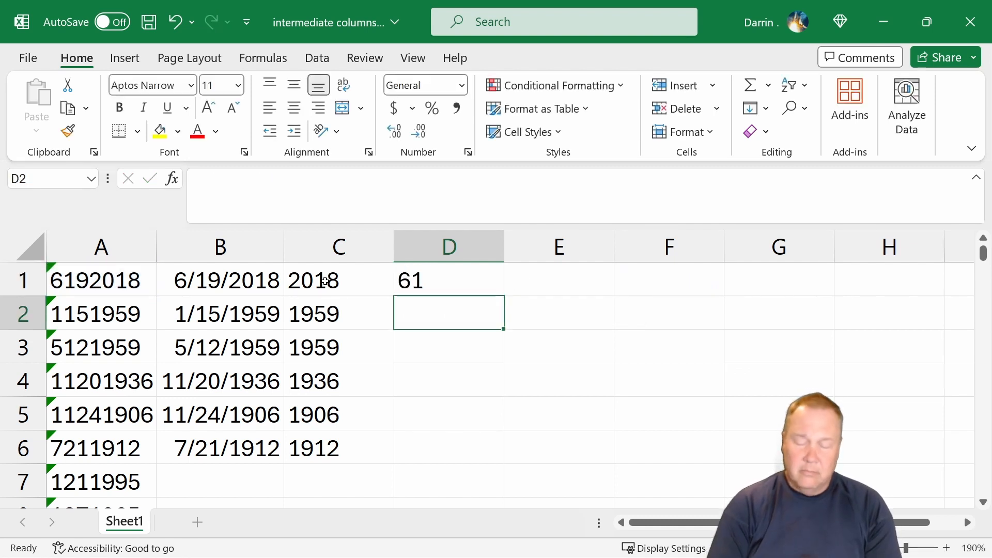
- Fix D1's formula so LEN closes right after A1, making it =IF(LEN(A1)=8,LEFT(A1,2),LEFT(A1,1))
left_click(429, 291)
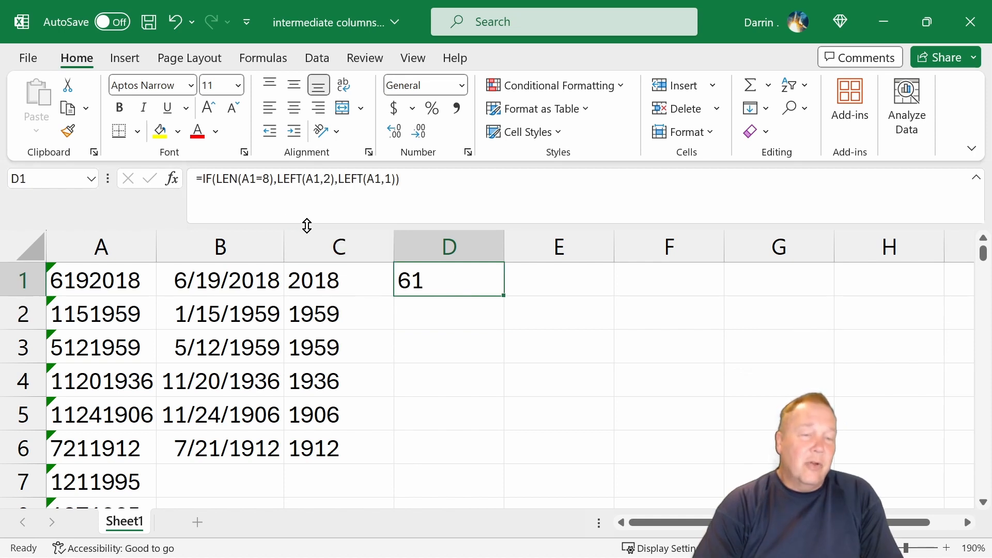
left_click(255, 179)
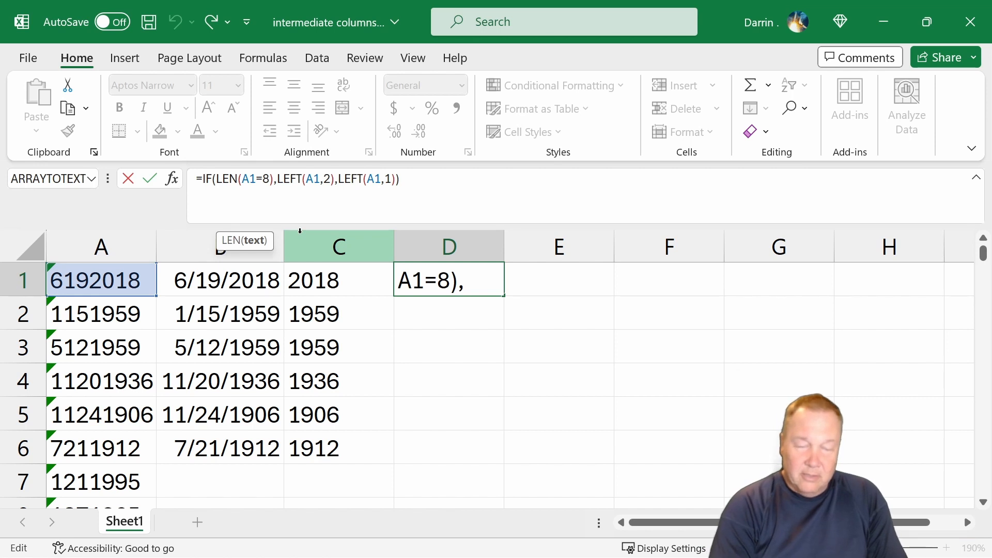
type(")")
key("Right")
key("Right")
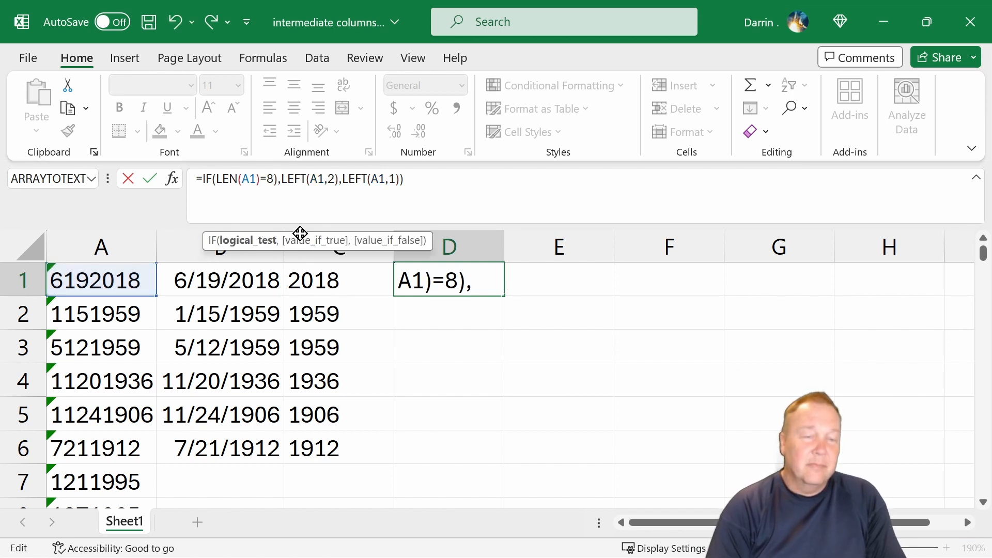
key("Delete")
key("Return")
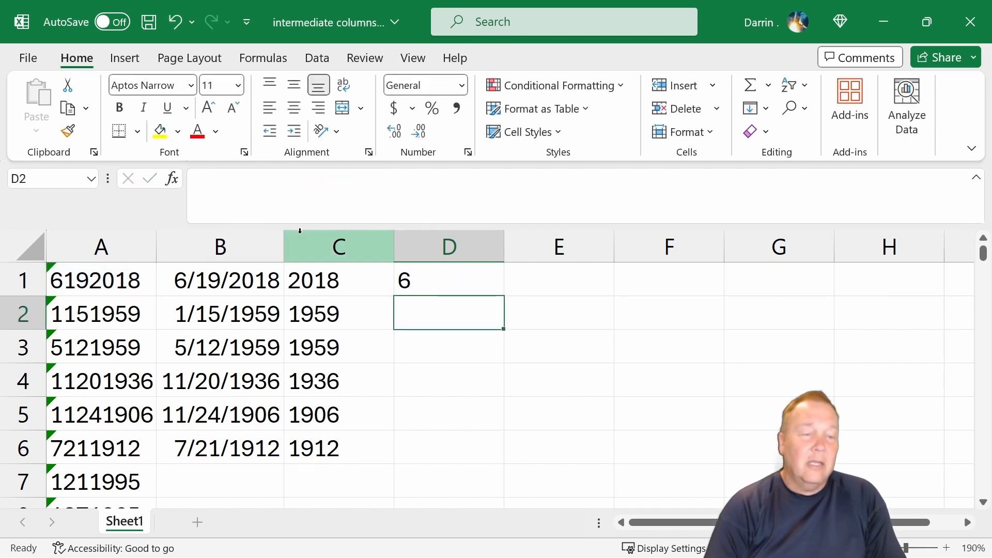
- Copy D1's month formula down into D2 through D6
key("Up")
key("Right")
key("Left")
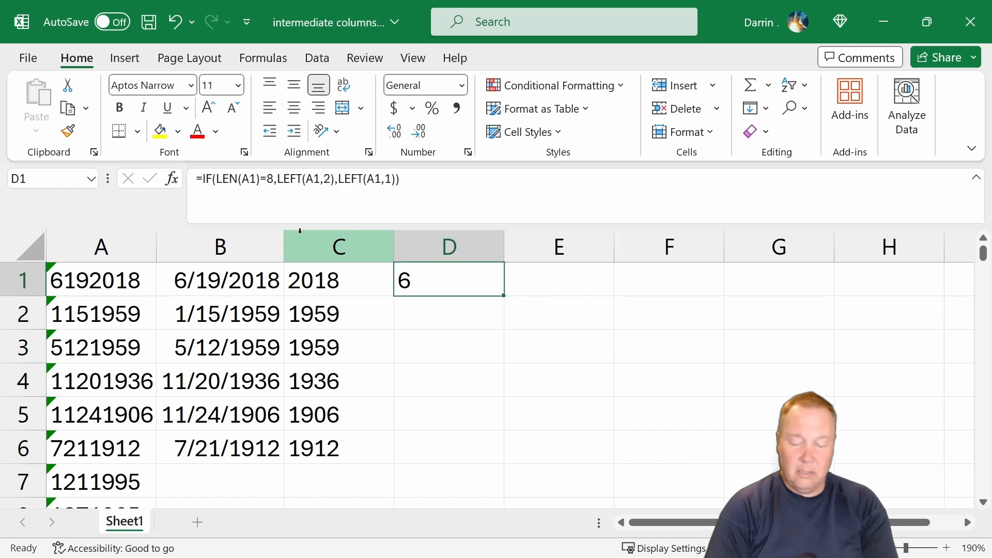
key("ctrl+c")
key("Down")
key("shift+Down")
key("shift+Down")
key("shift+Down")
key("shift+Down")
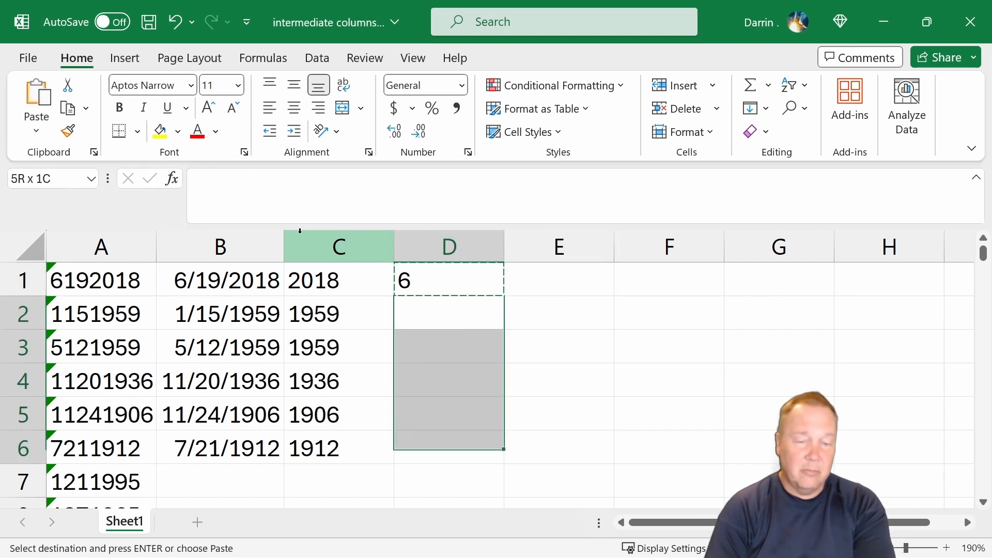
key("ctrl+v")
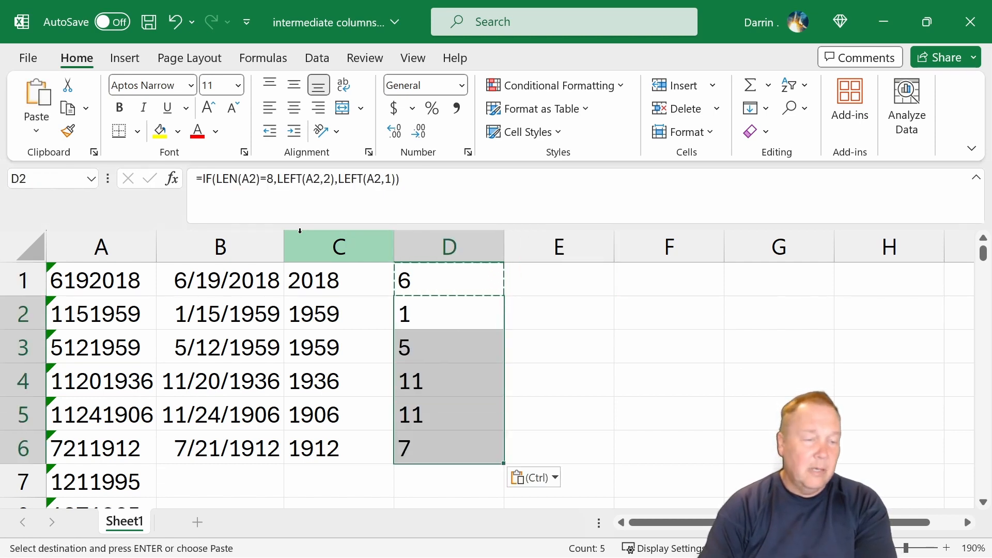
- Enter =IF(LEN(A1)=8,MID(A1,3,2),MID(A1,2,2)) in E1 to extract the day digits
left_click(544, 285)
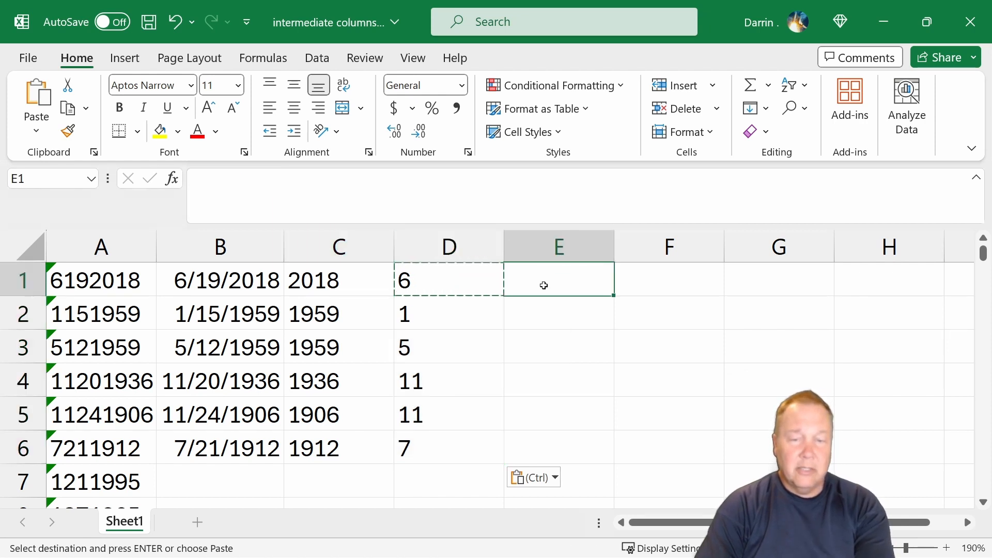
key("Escape")
type("=")
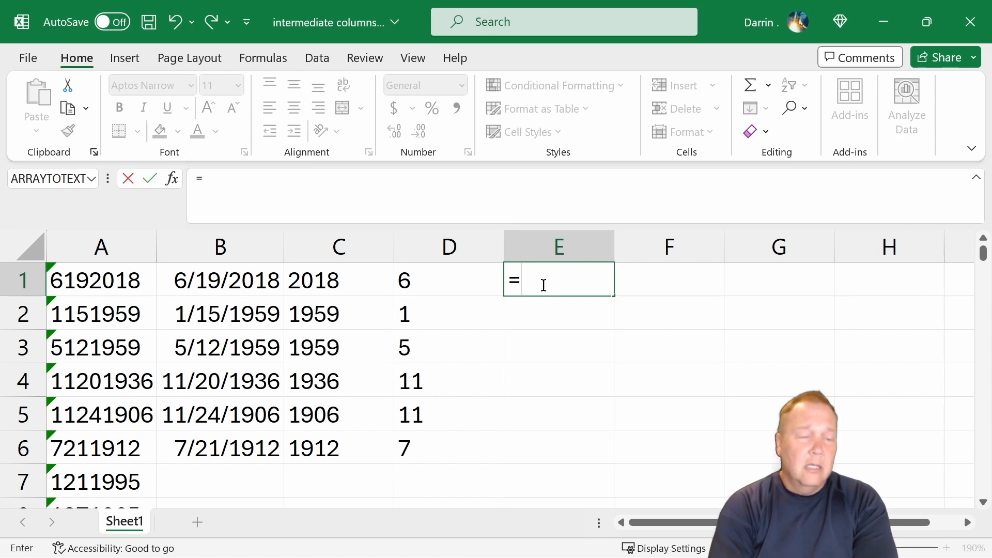
type("if")
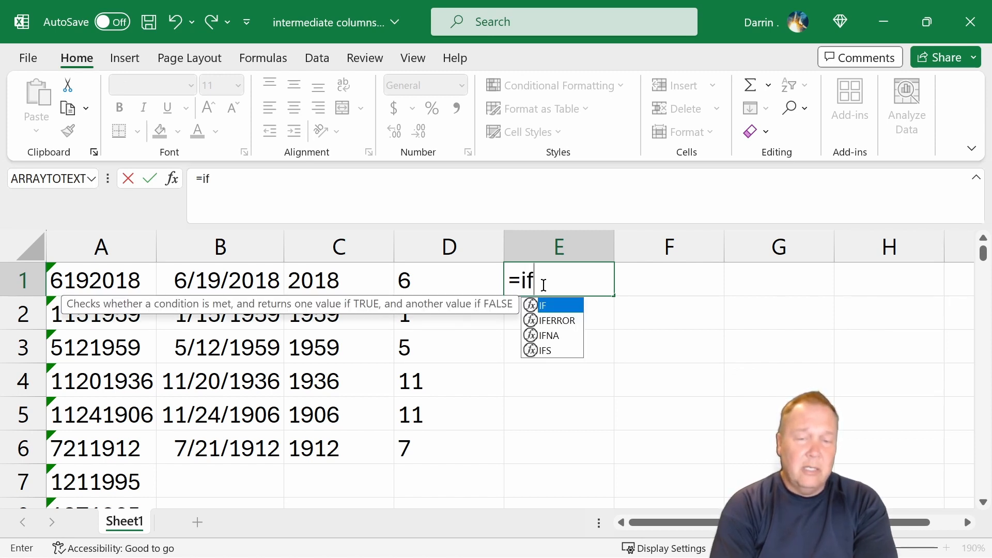
type("(len")
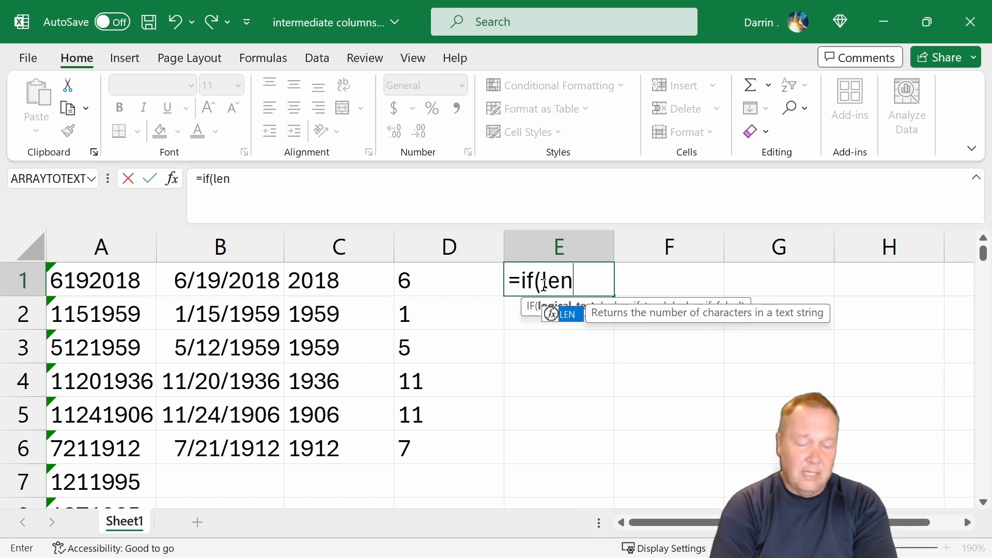
type("(a1)=")
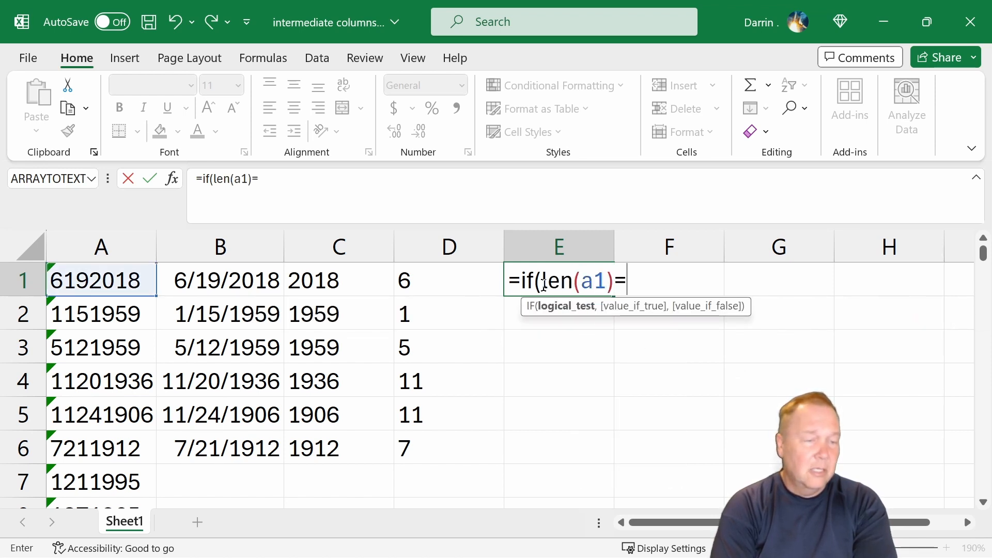
type("8")
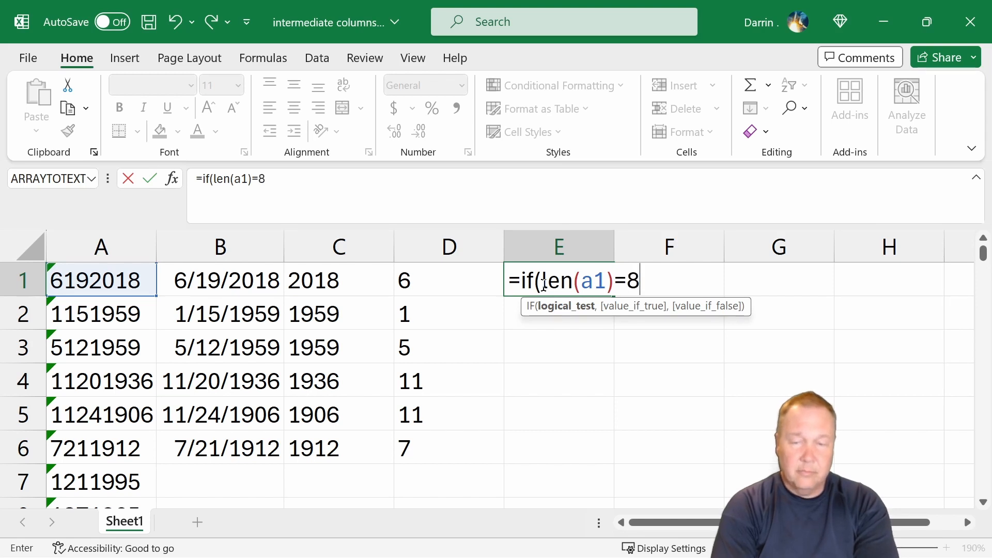
type(",m")
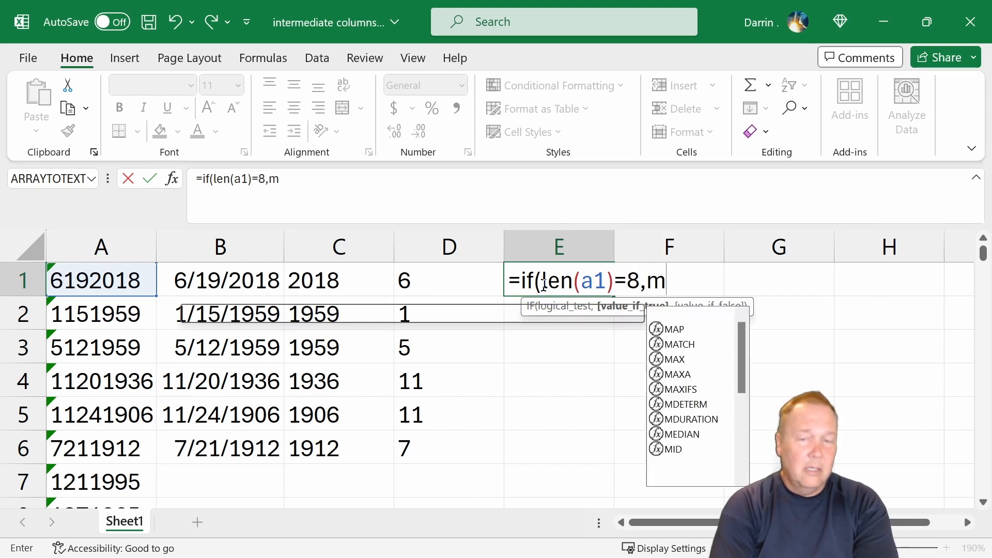
type("id(a")
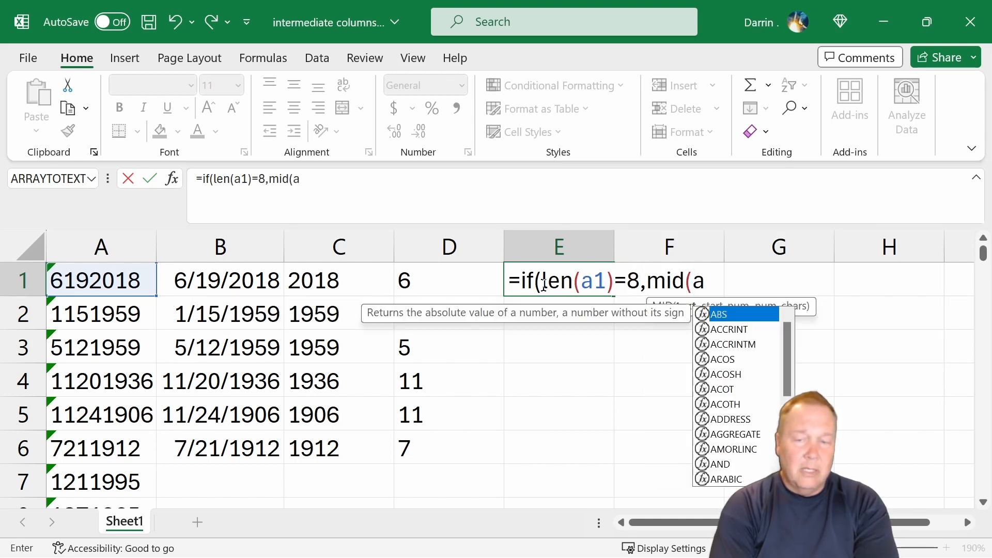
type("1,")
type("3")
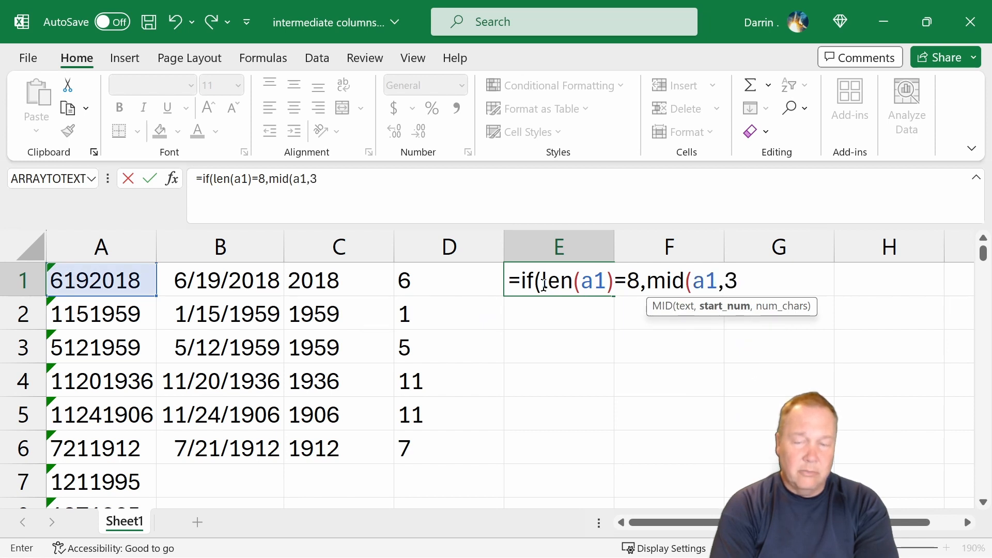
type(",2),")
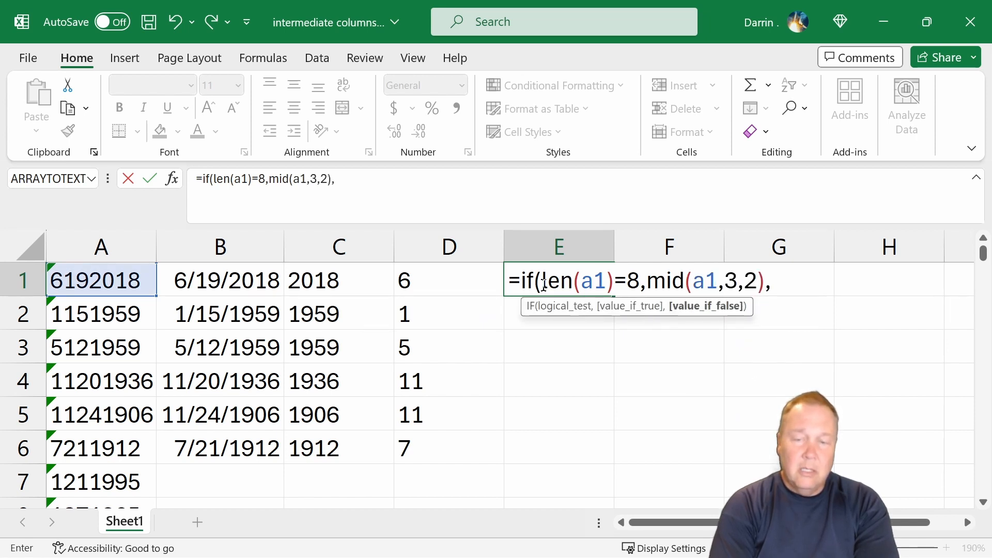
type("mid(a1")
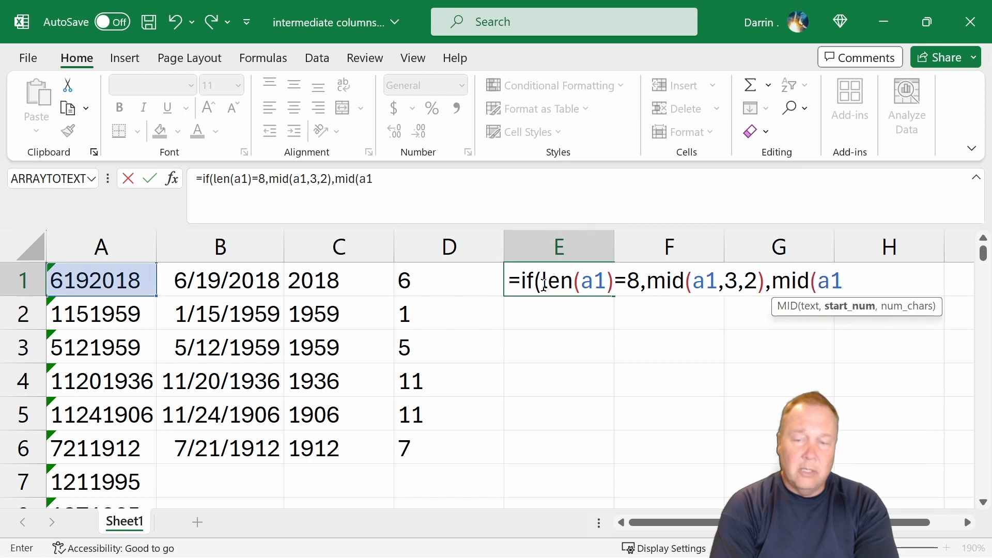
type(",")
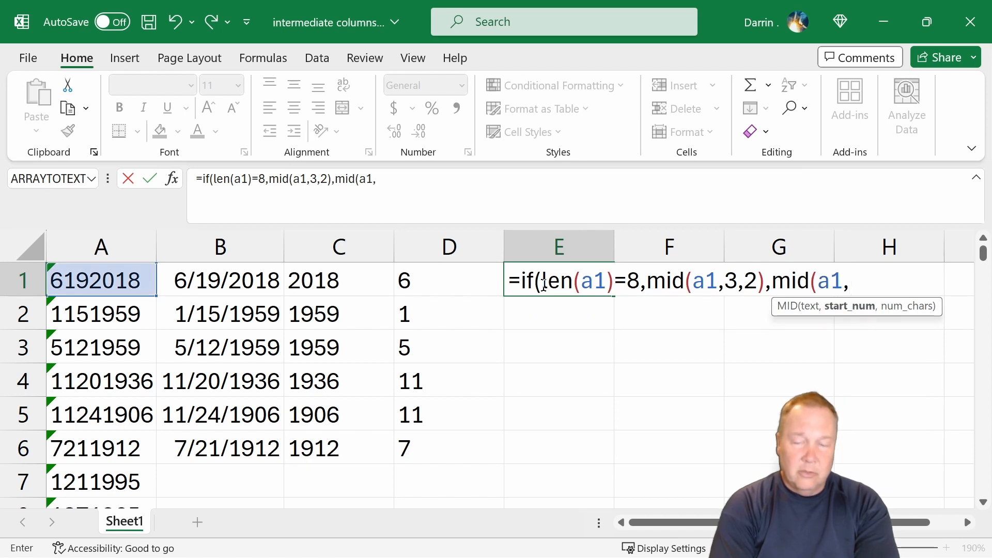
type("2,2)")
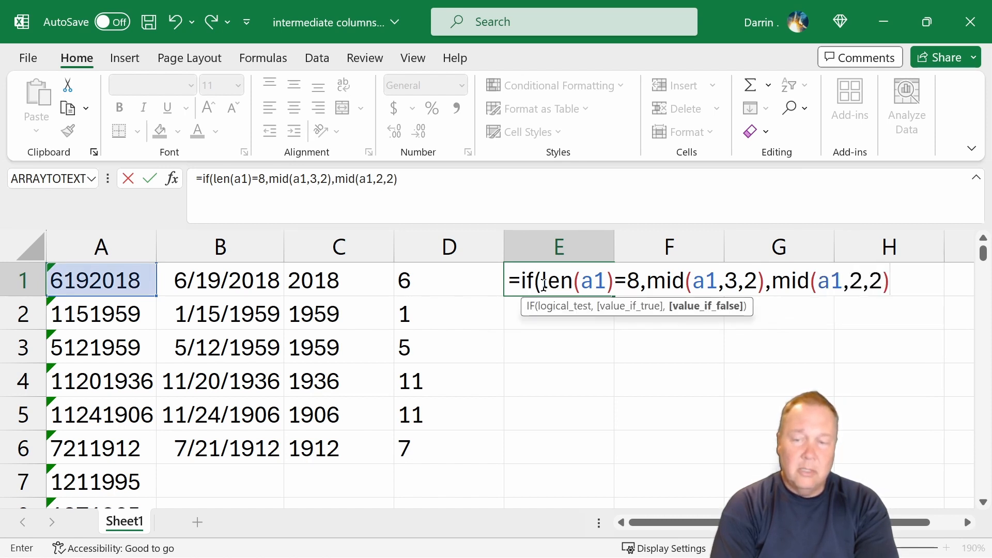
type(")")
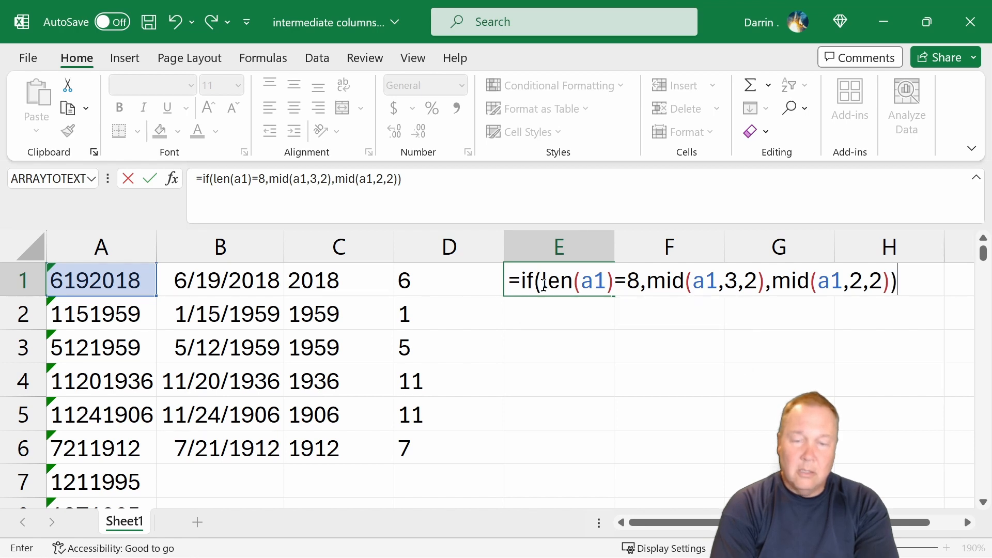
key("Return")
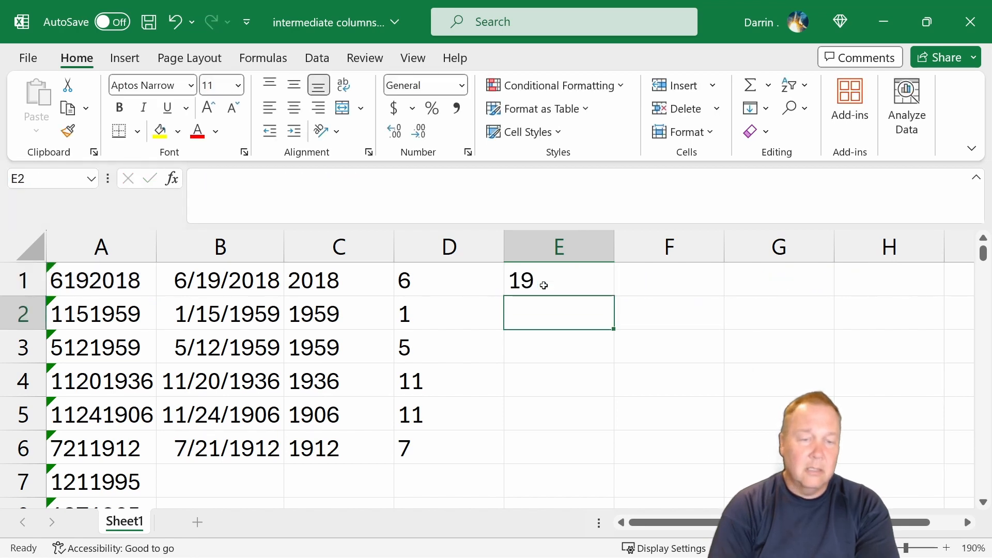
- Copy E1's day formula down into E2 through E6
key("Up")
key("ctrl+c")
key("Down")
key("shift+Down")
key("shift+Down")
key("shift+Down")
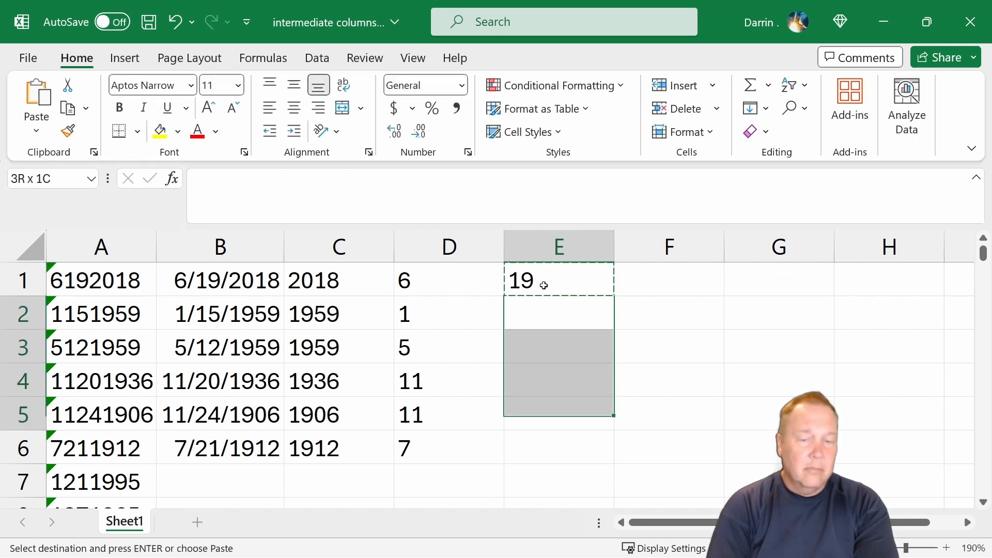
key("shift+Down")
key("ctrl+v")
key("Up")
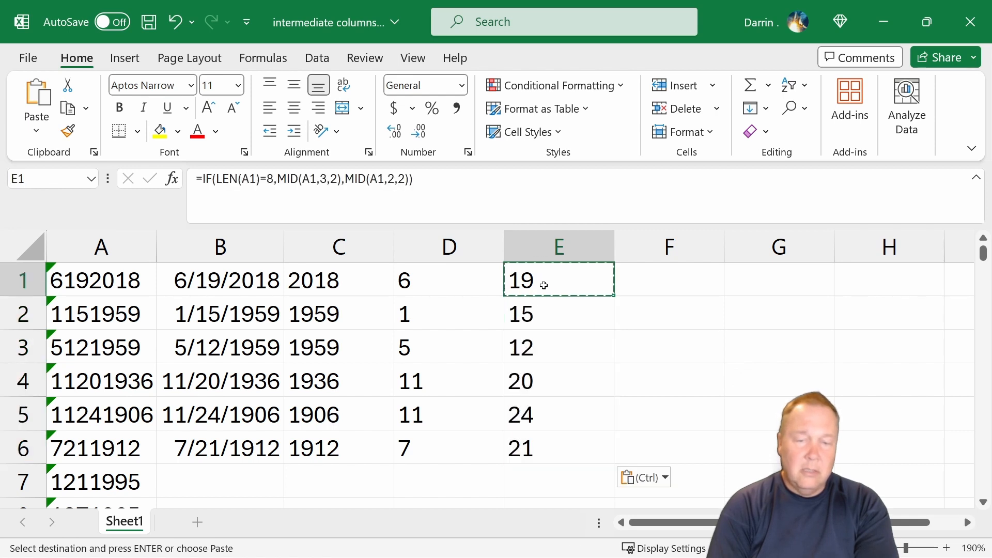
key("Right")
key("Escape")
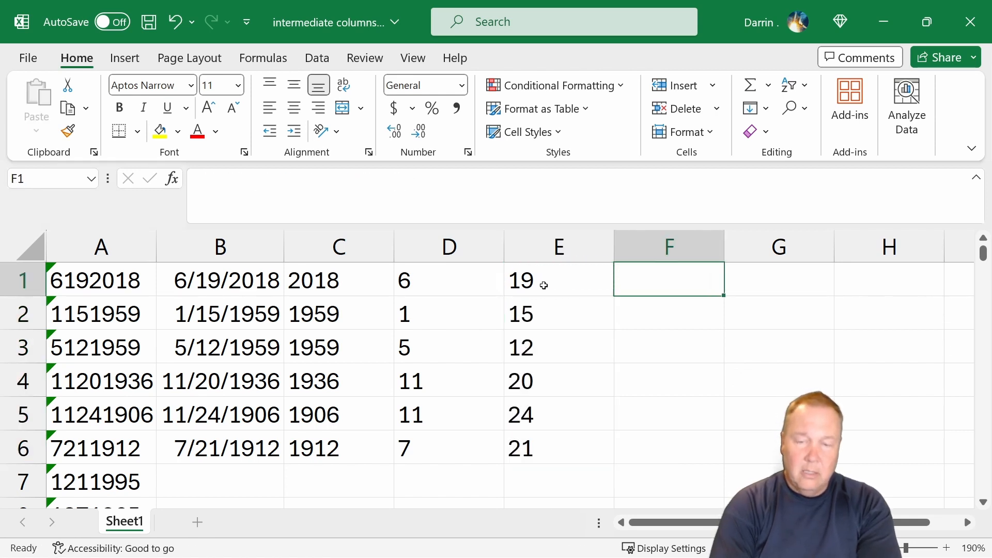
- Enter =DATE(C1,D1,E1) in F1 to combine the year, month and day parts into a date
type("=date(")
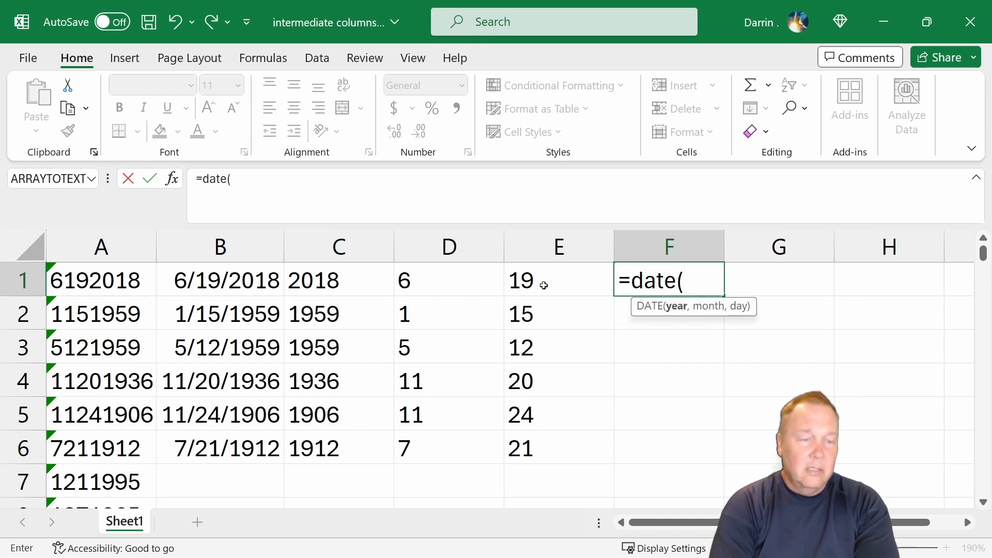
type("c1,d3")
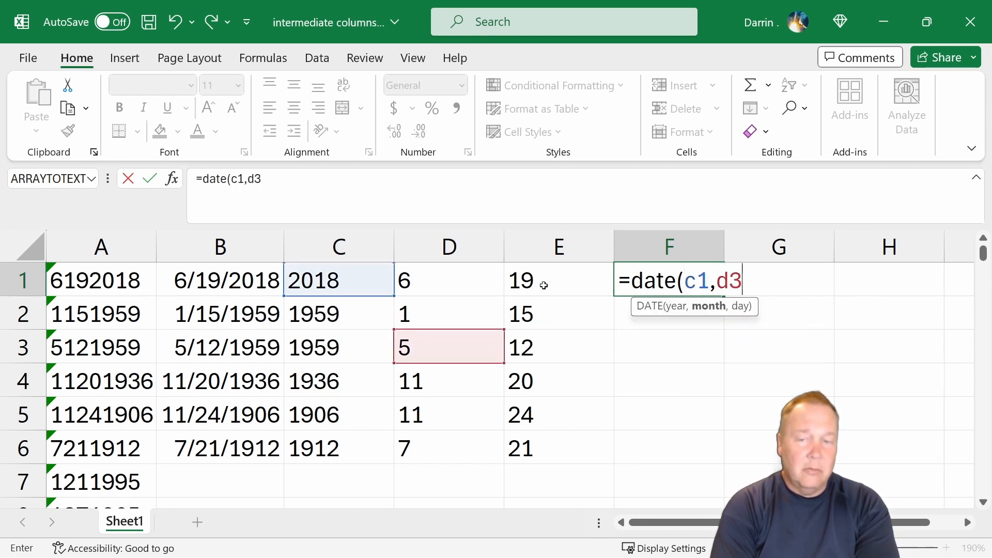
key("BackSpace")
type("1,")
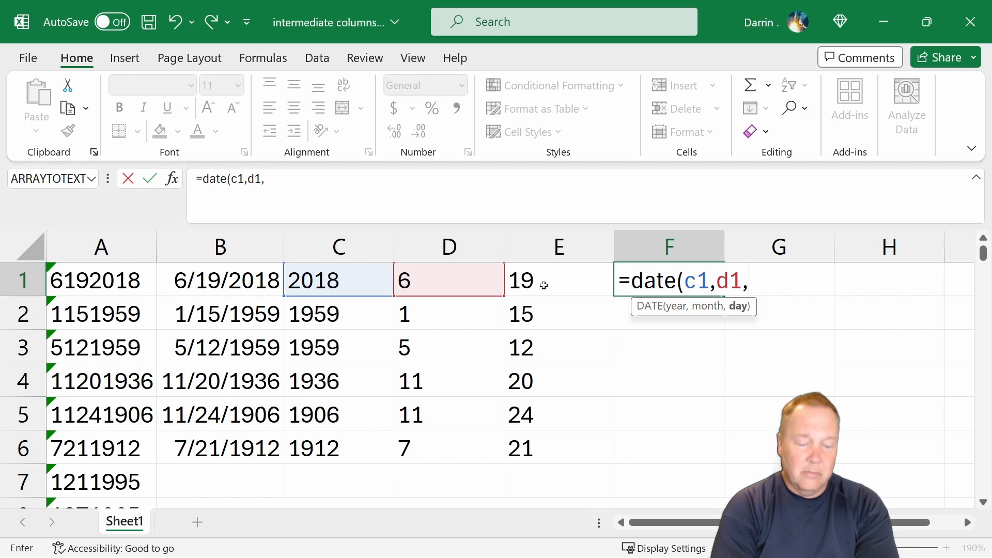
type("e1")
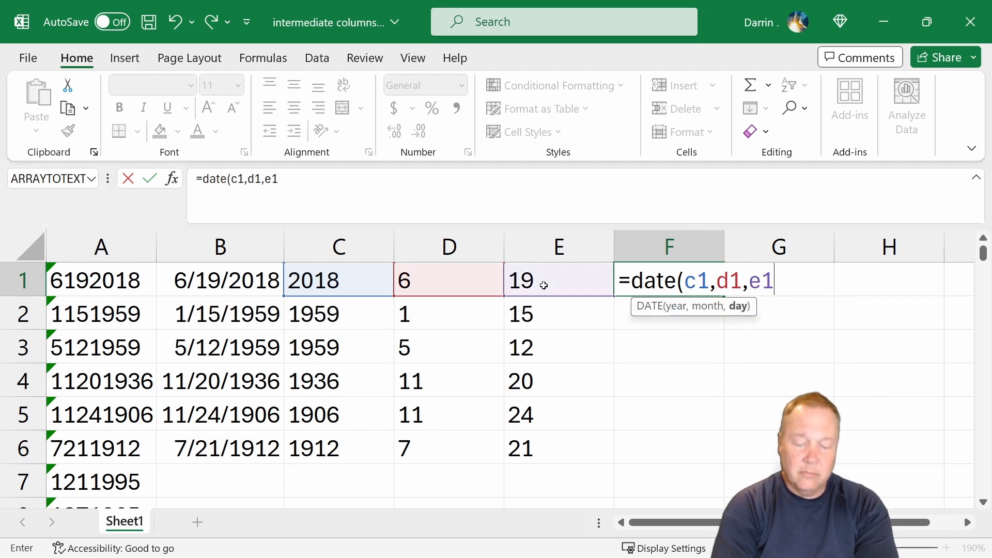
key("Return")
- Copy F1's DATE formula down into F2 through F6 and autofit column F's width
key("Up")
key("ctrl+c")
key("Down")
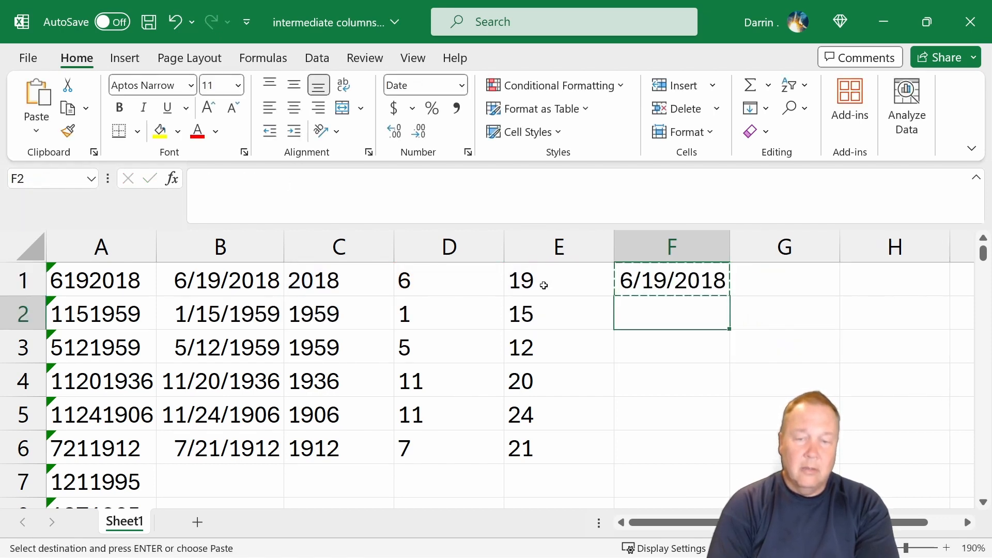
key("shift+Down")
key("shift+Down")
key("shift+Down")
key("shift+Down")
key("Return")
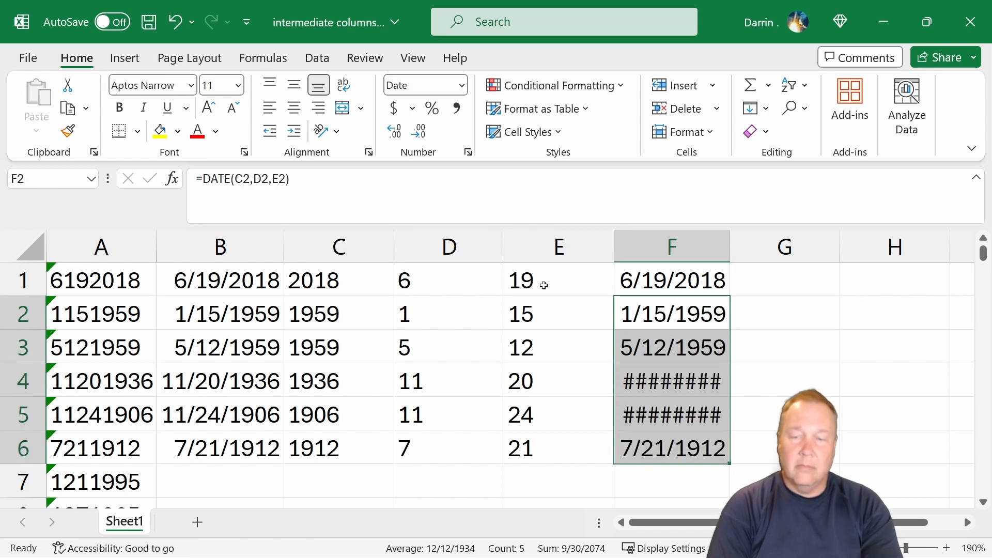
double_click(731, 250)
left_click(753, 304)
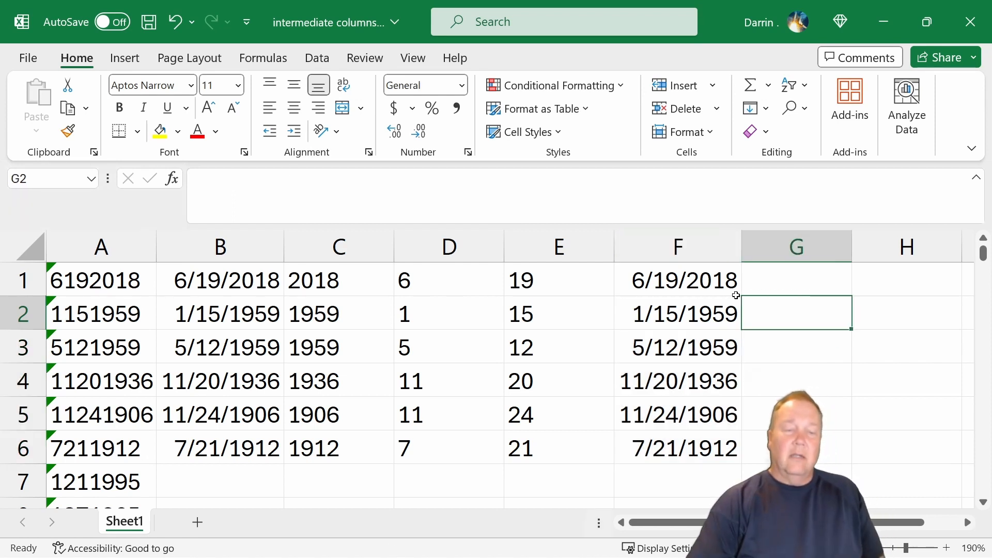
- Inspect the formulas in cells B1 through F1 one by one
left_click(237, 281)
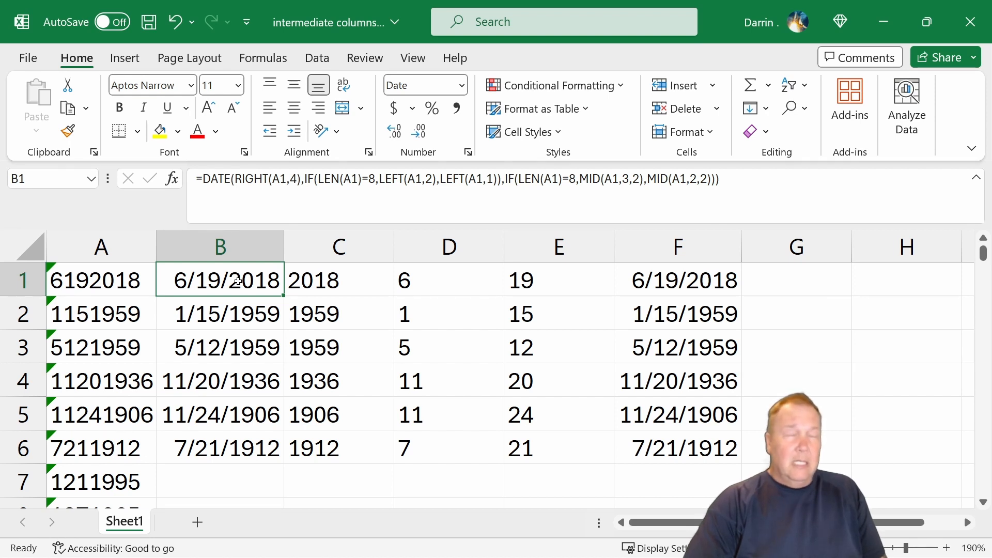
left_click(320, 280)
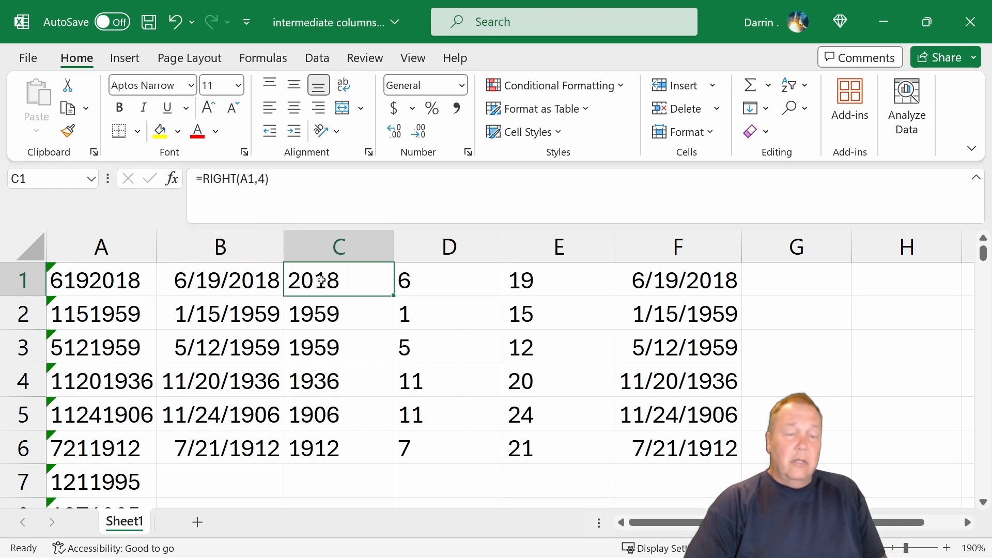
left_click(419, 283)
left_click(556, 281)
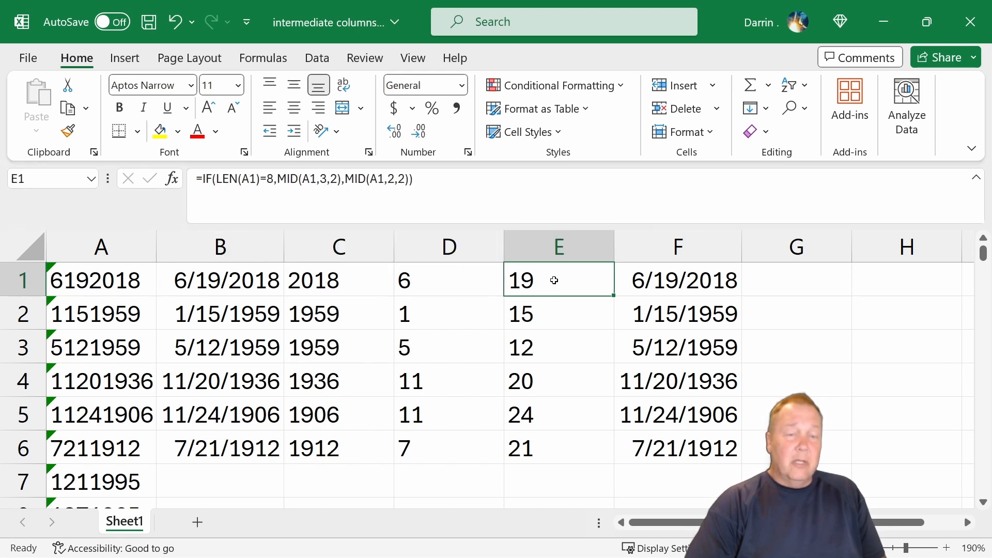
left_click(644, 275)
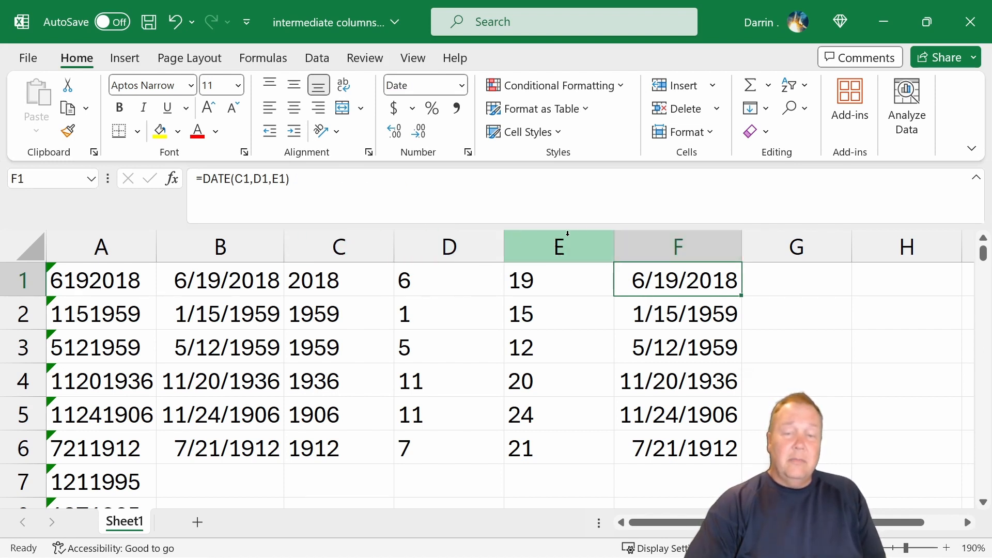
- Hide columns C through E and undo the hiding
left_click_drag(614, 246, 282, 244)
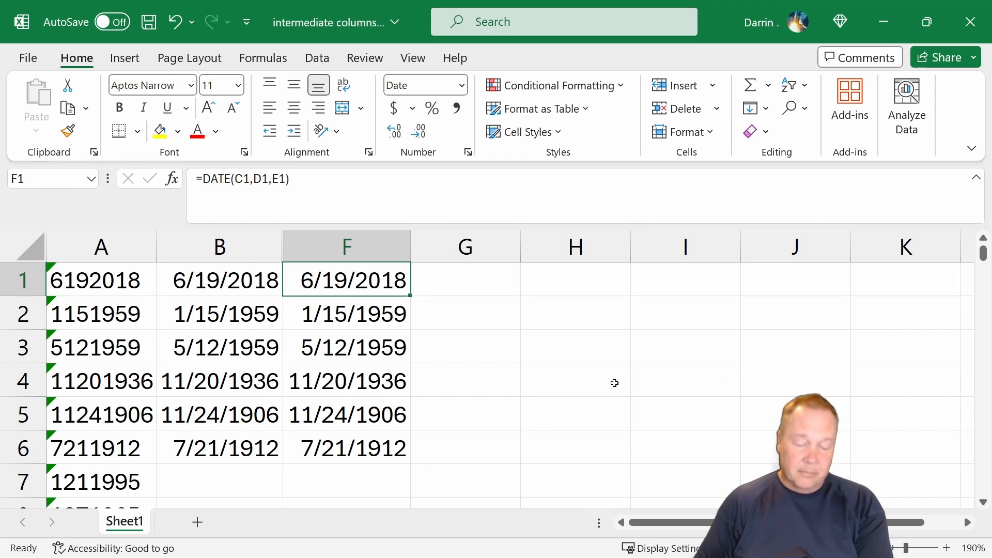
key("ctrl+z")
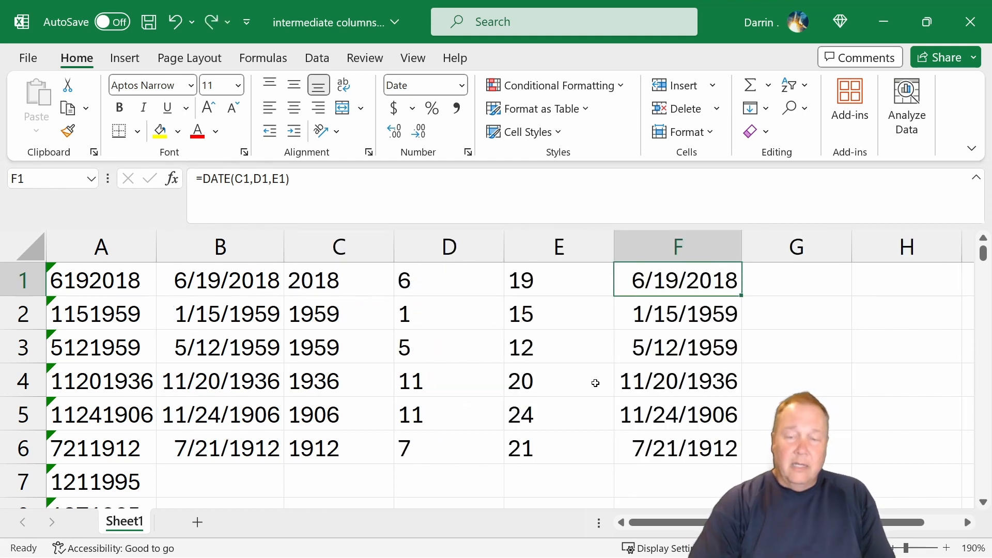
- Convert column F's date formulas into fixed values by copying the column and pasting it as values
left_click(653, 248)
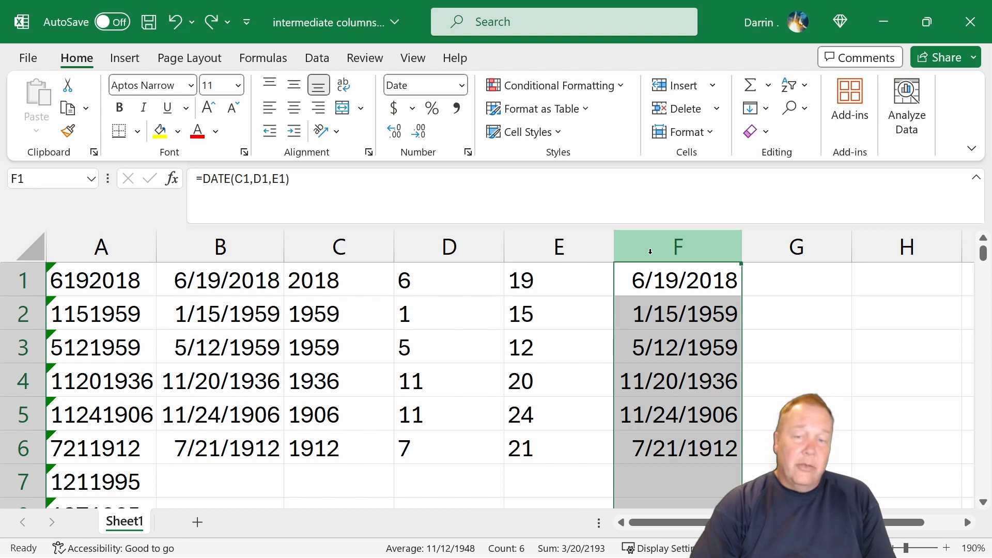
right_click(650, 251)
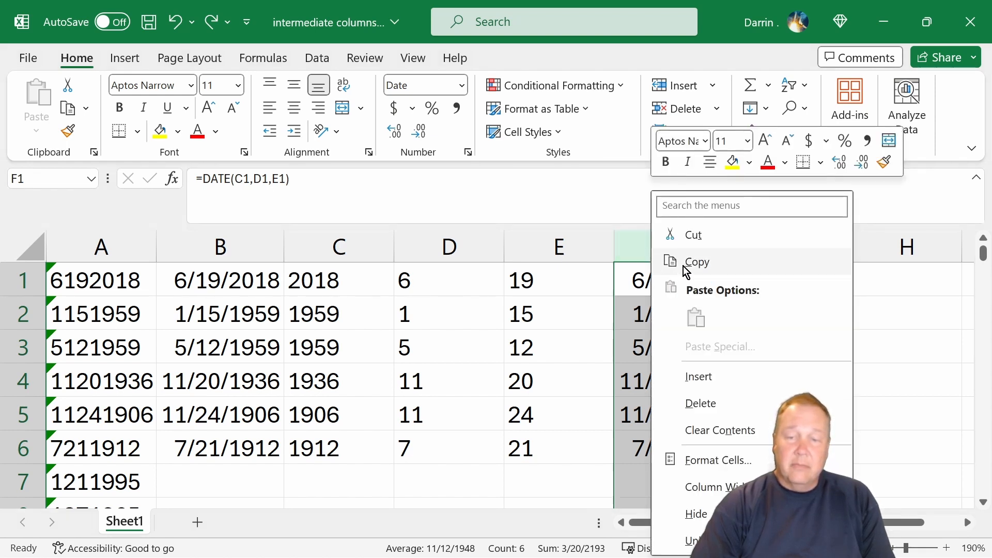
left_click(683, 265)
right_click(666, 261)
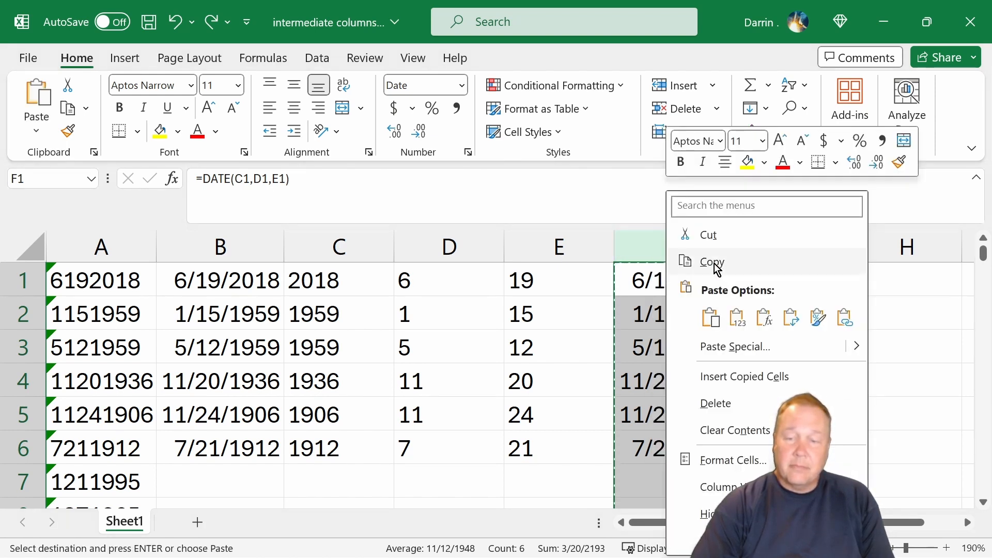
left_click(738, 317)
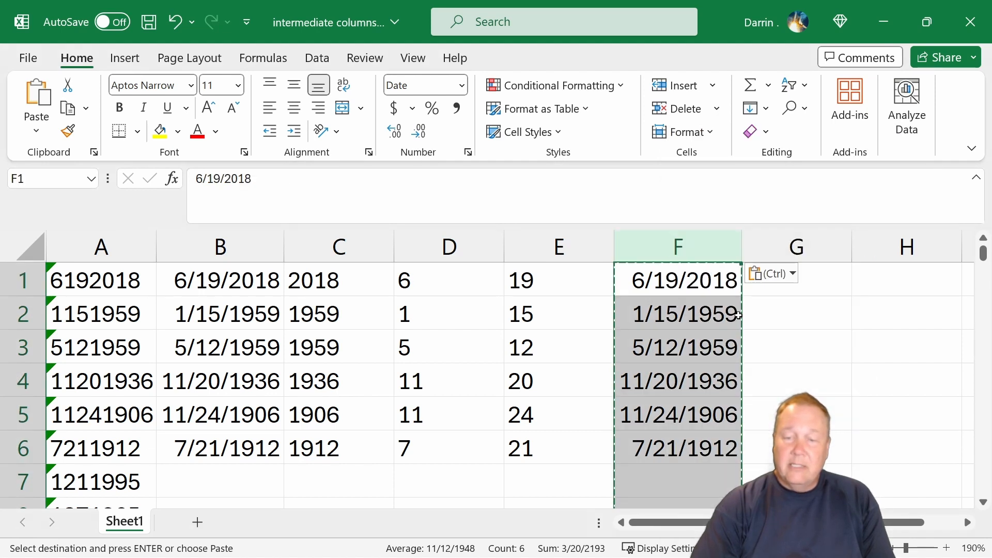
- Delete the helper columns C through E
left_click(652, 344)
left_click_drag(568, 251, 333, 252)
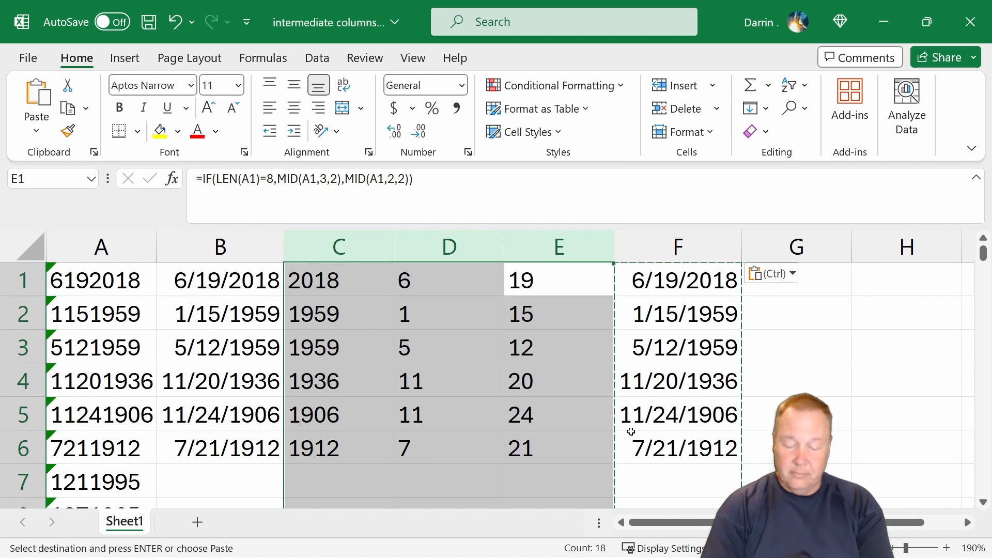
key("alt+e")
key("d")
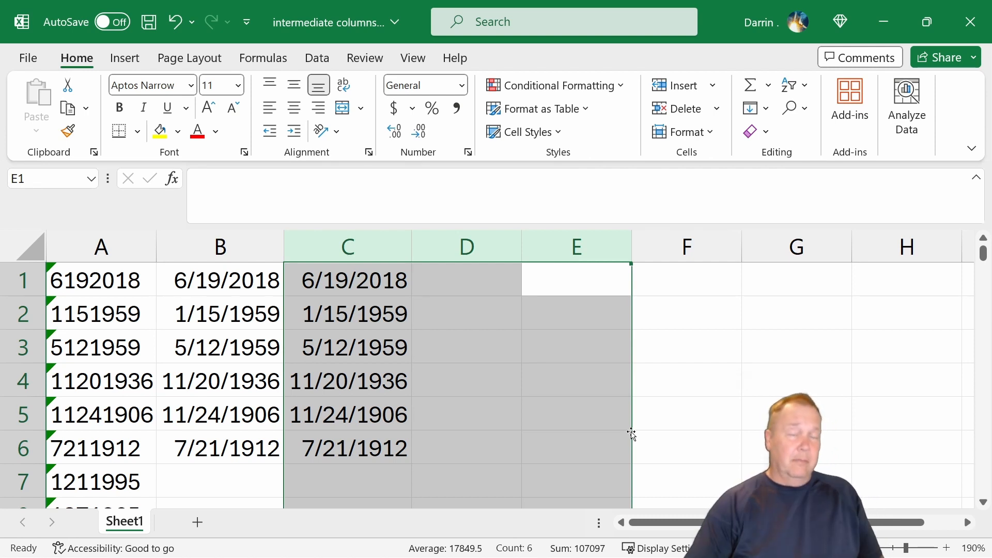
- Examine B1's combined DATE formula in the formula bar without changing it
left_click(218, 272)
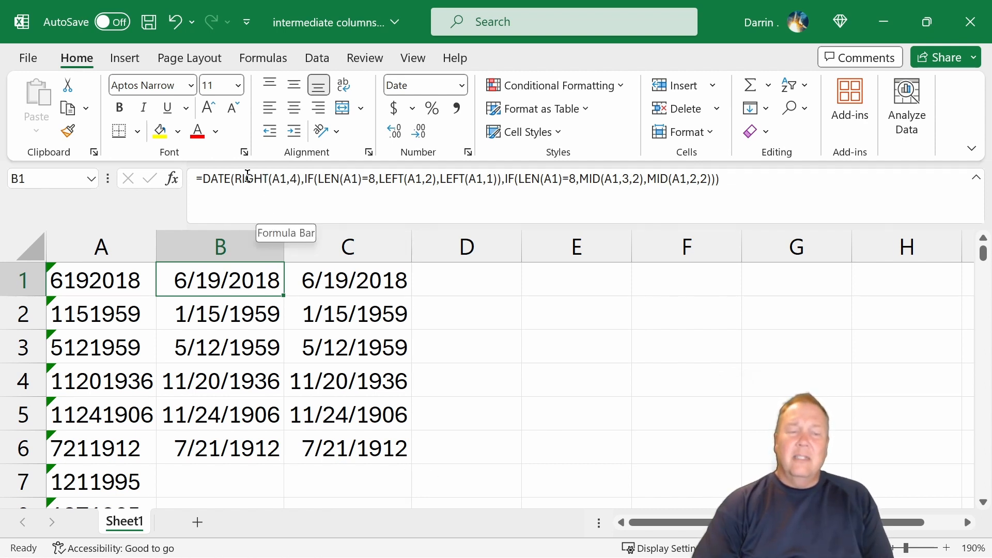
left_click_drag(231, 178, 786, 186)
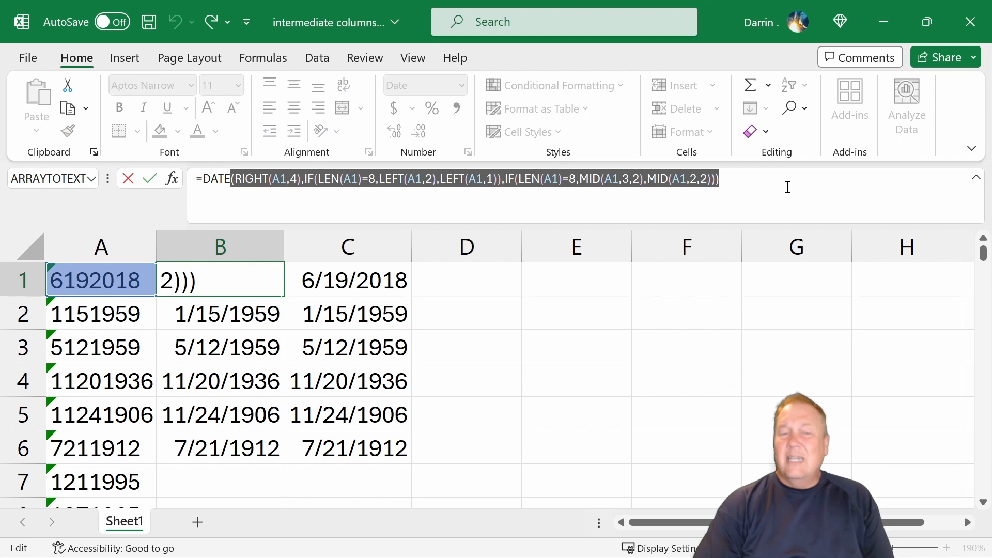
left_click(786, 190)
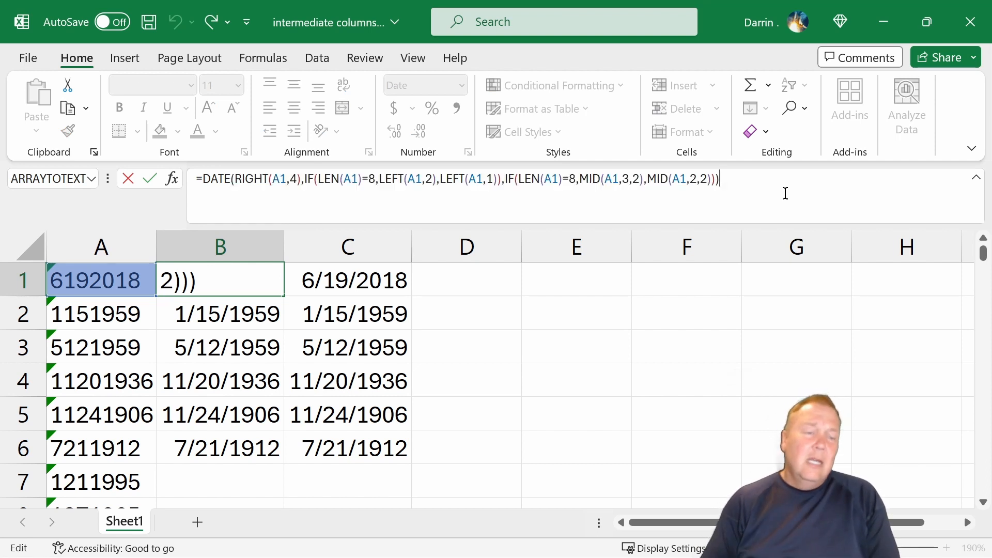
key("ctrl+Return")
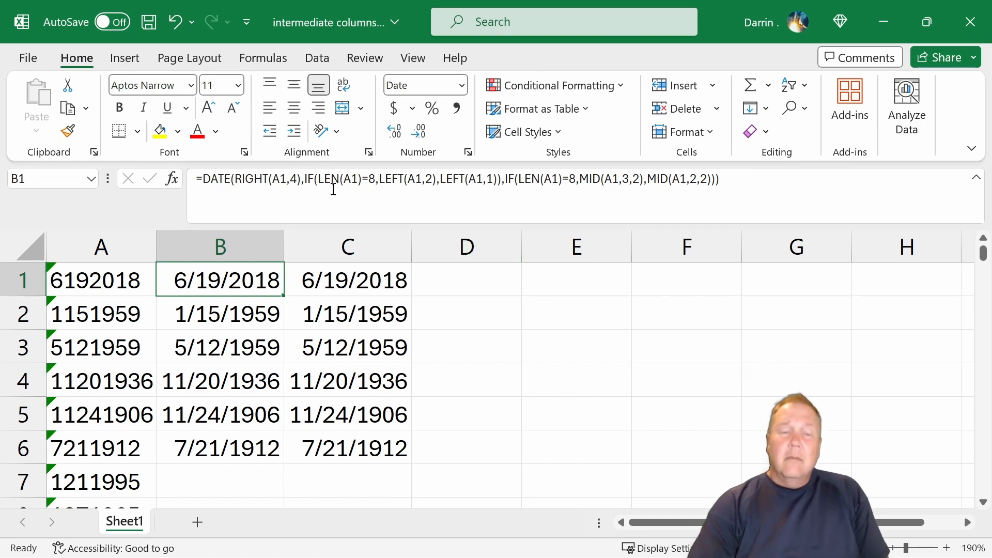
- Highlight the IF and MID pieces inside B1's formula to examine each argument, leaving it unchanged
left_click_drag(318, 181, 437, 190)
left_click(437, 190)
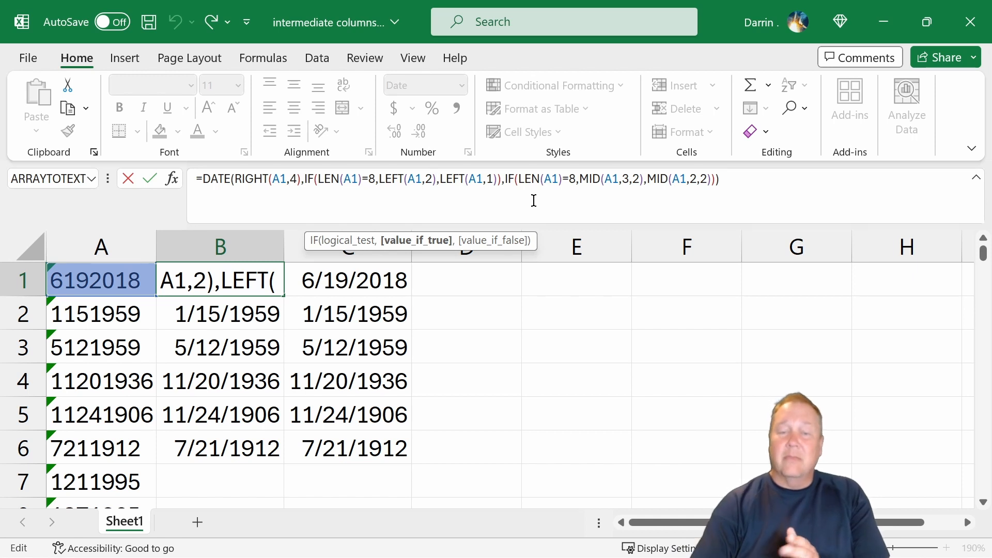
left_click_drag(305, 180, 226, 180)
left_click(560, 181)
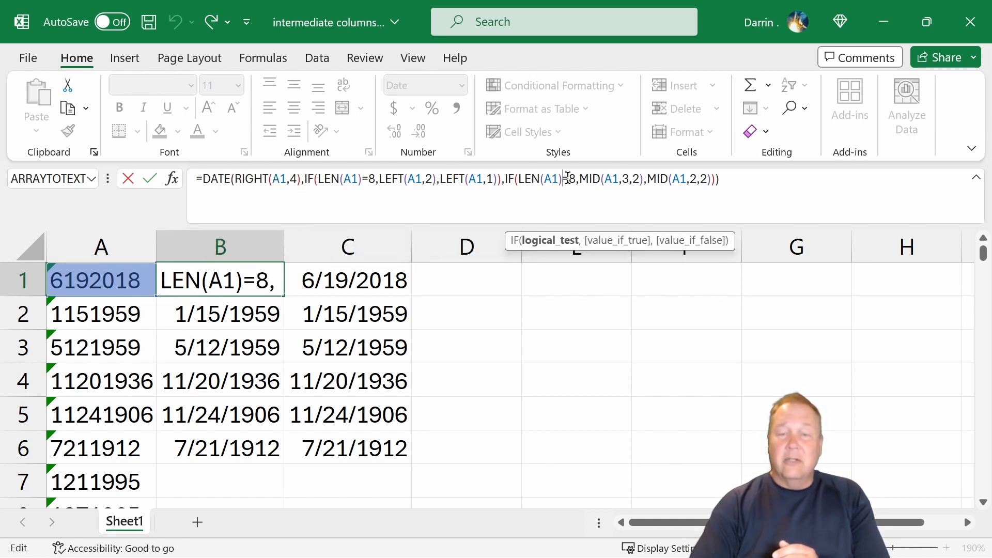
left_click_drag(579, 181, 634, 172)
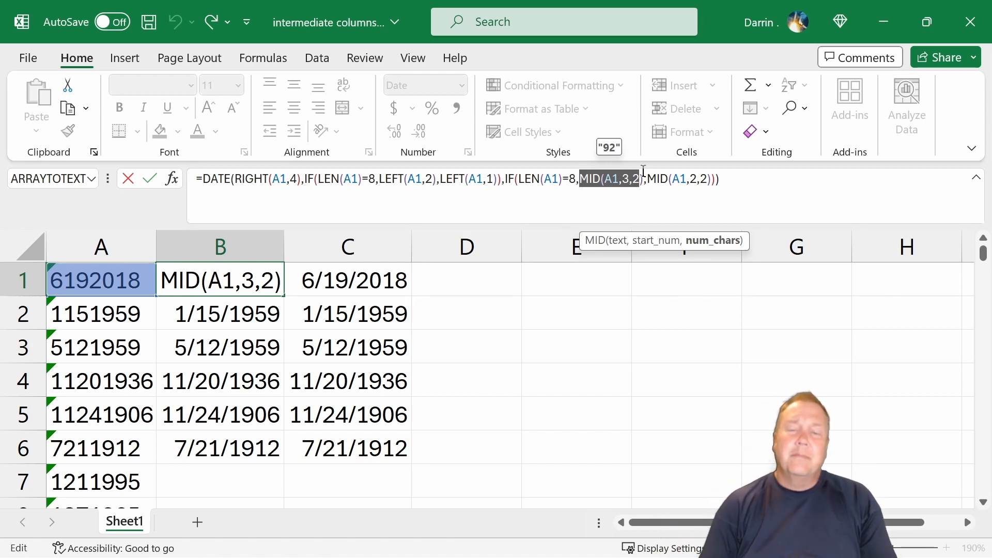
left_click(726, 178)
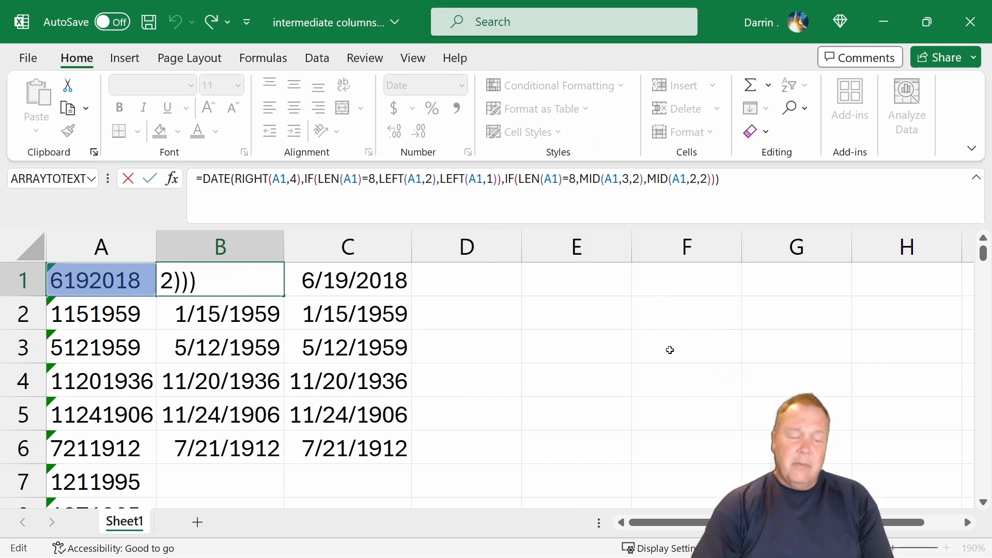
key("ctrl+Return")
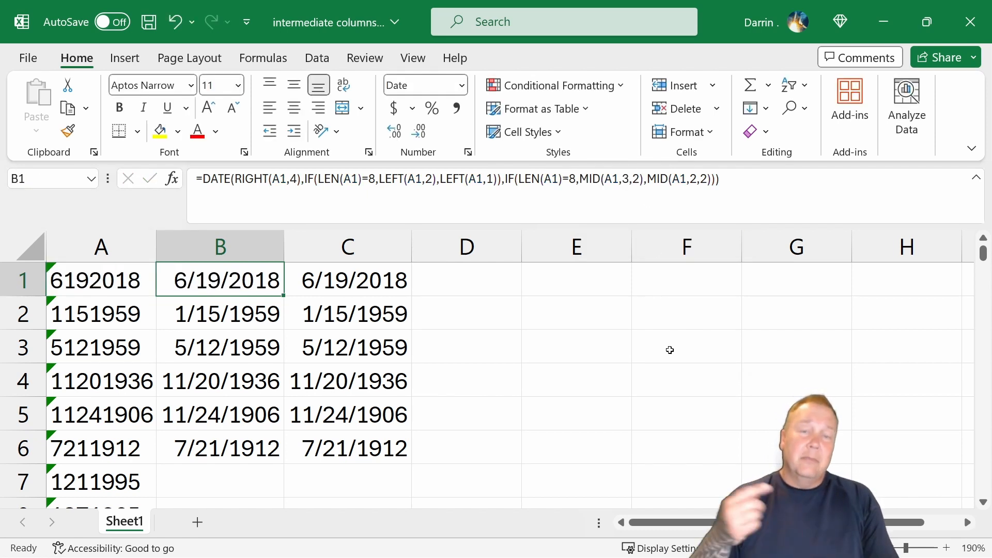